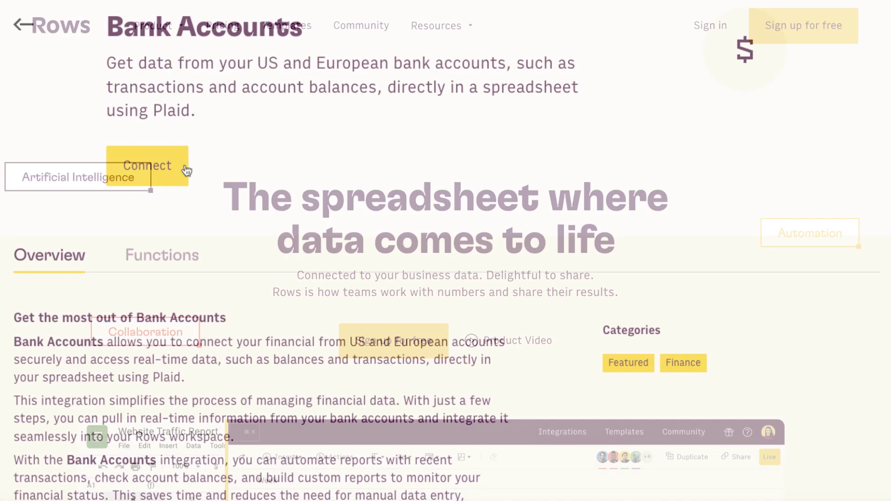
Step: Start connecting Bank Accounts, review the account transactions and account details access, and agree to Plaid retrieving the data
click(167, 168)
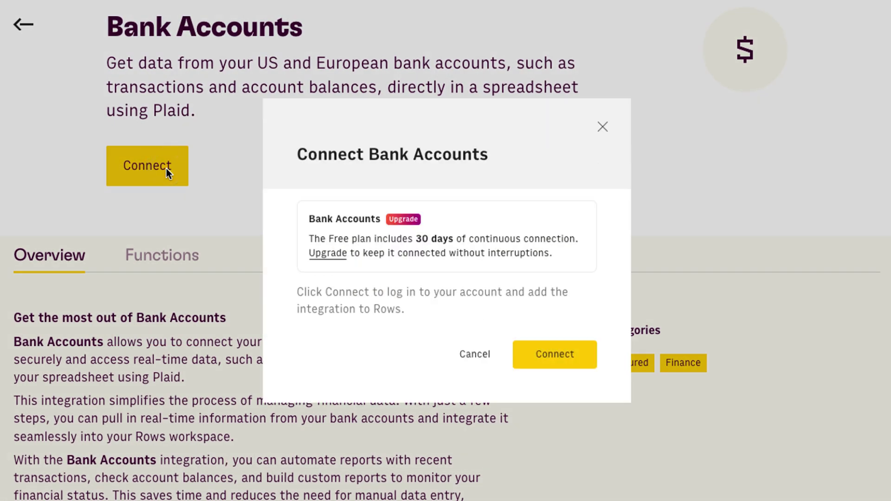
click(554, 355)
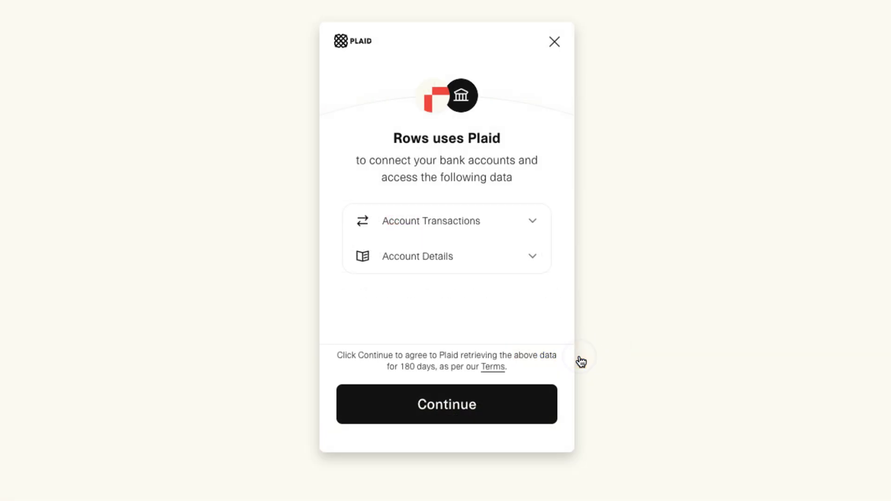
click(532, 232)
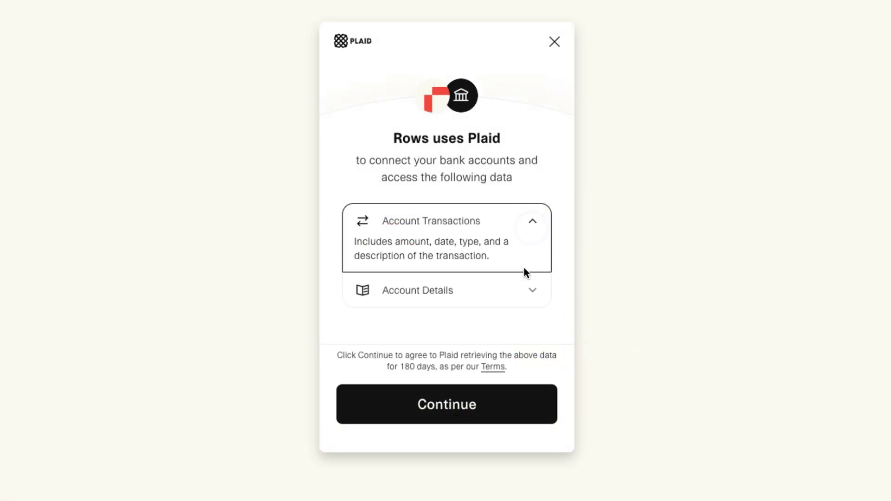
click(525, 286)
click(468, 396)
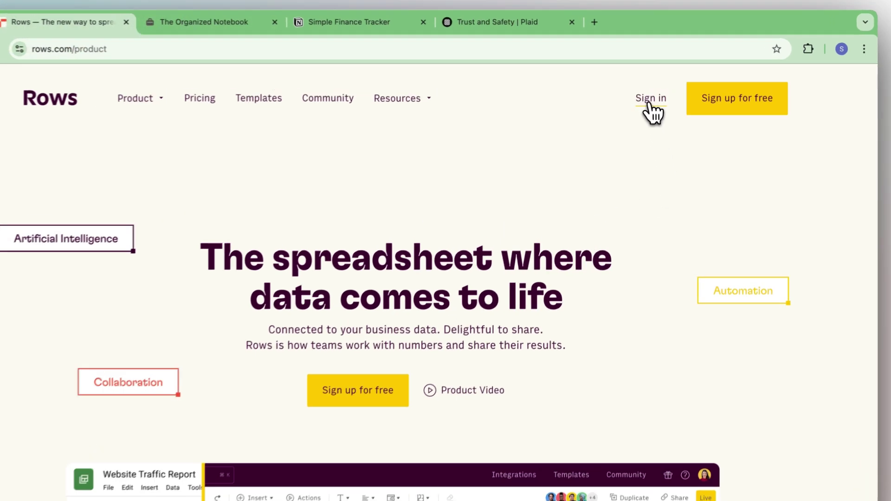
Step: Sign in to Rows with the suggested Google account and create a blank spreadsheet
click(659, 91)
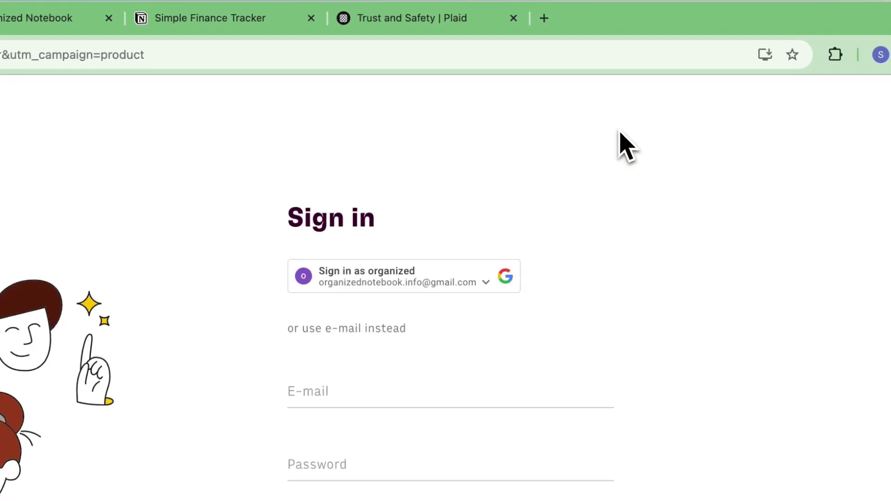
click(468, 276)
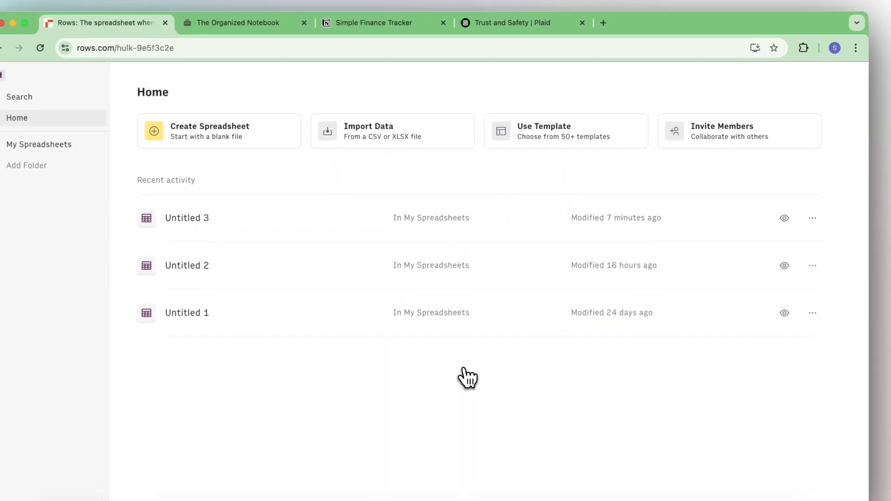
click(257, 139)
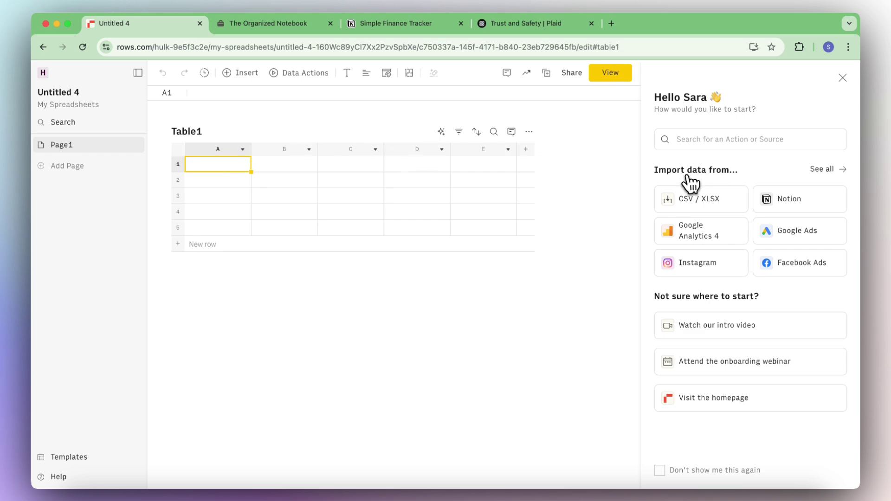
Step: Choose the Bank Accounts import source and its action for getting transactions from a bank account
click(826, 170)
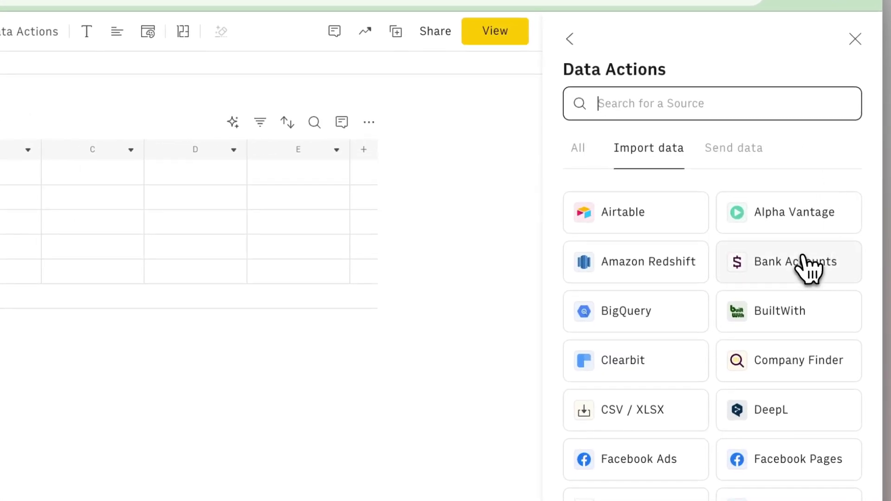
click(797, 270)
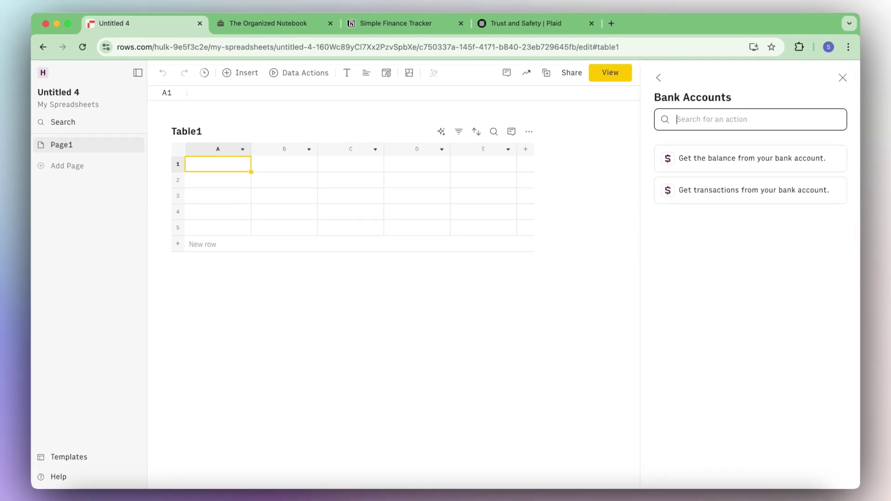
click(728, 205)
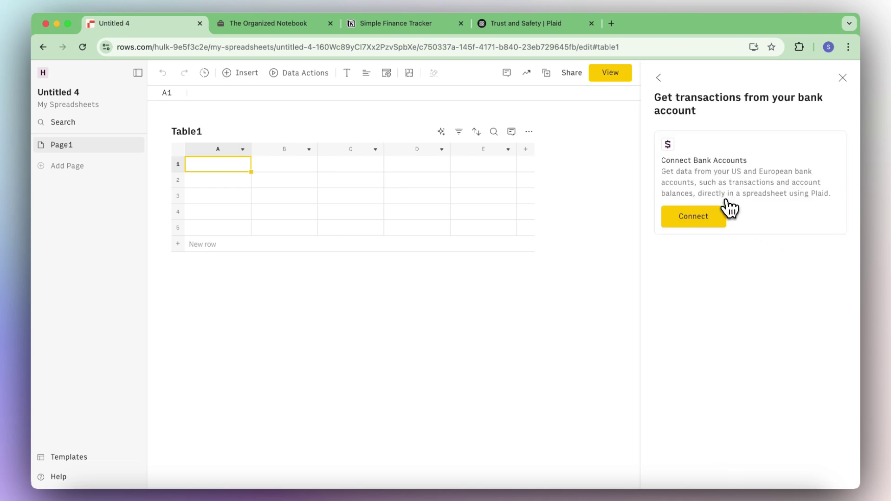
Step: Connect the bank through Plaid and create a data table of the Quicksilver account's transactions for =LASTXDAYS(30)
click(701, 225)
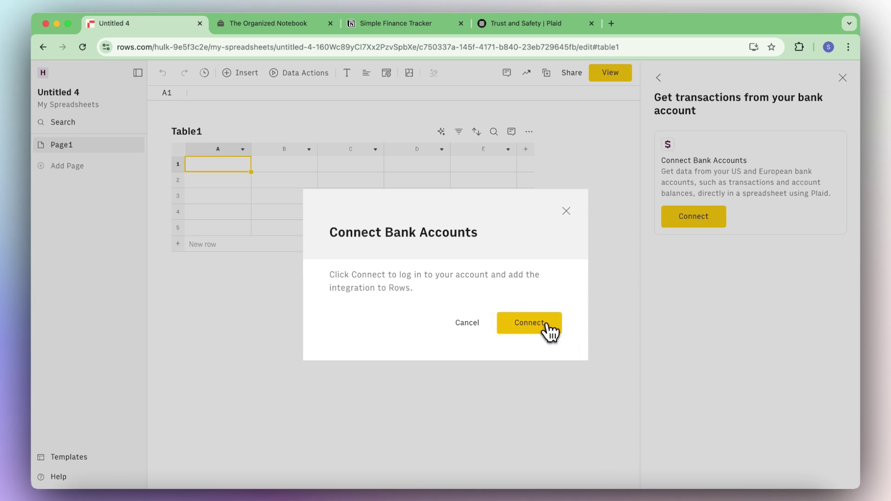
click(542, 325)
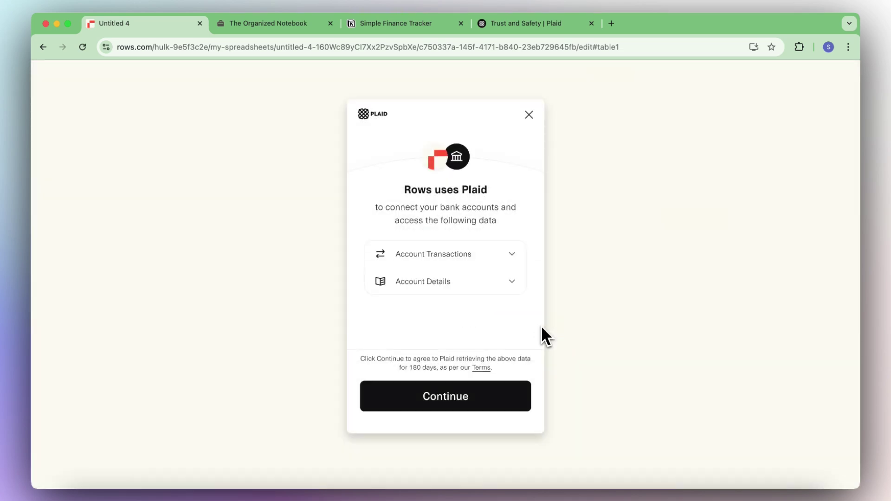
click(503, 403)
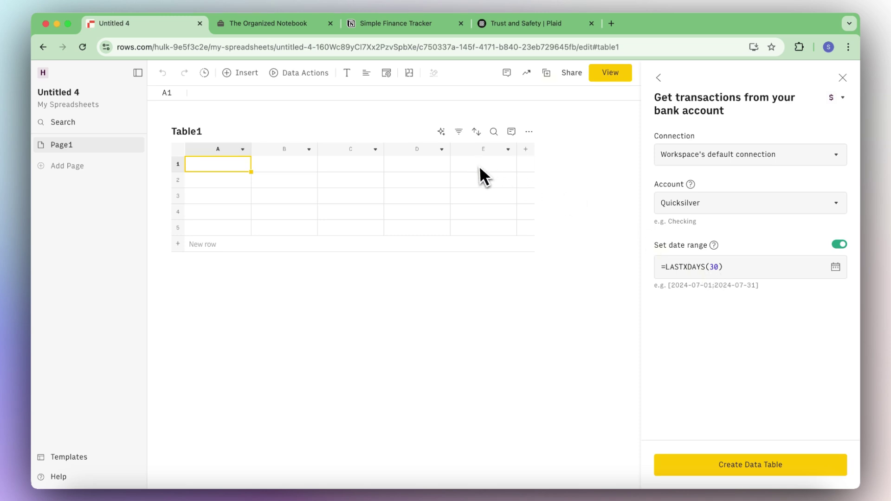
click(736, 471)
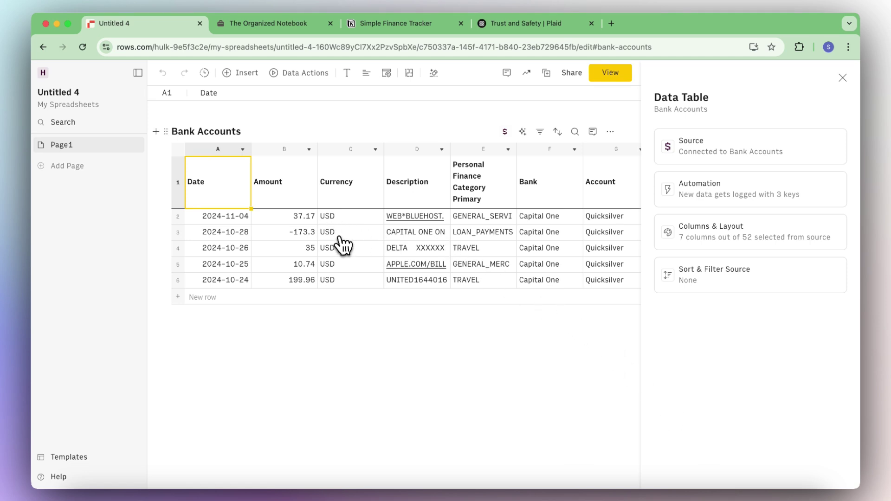
Step: Turn on the scheduled data refresh for the Bank Accounts table, keep it at every day 08:55, and close the table settings
mouse_move(413, 261)
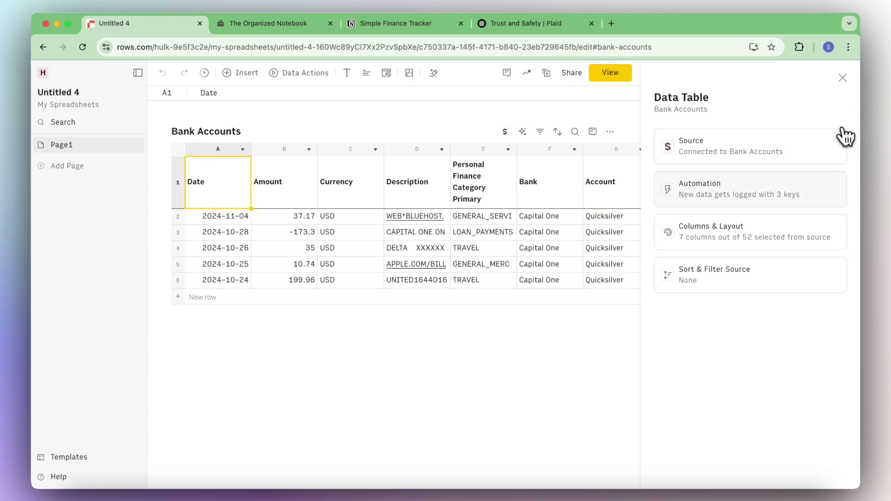
click(718, 199)
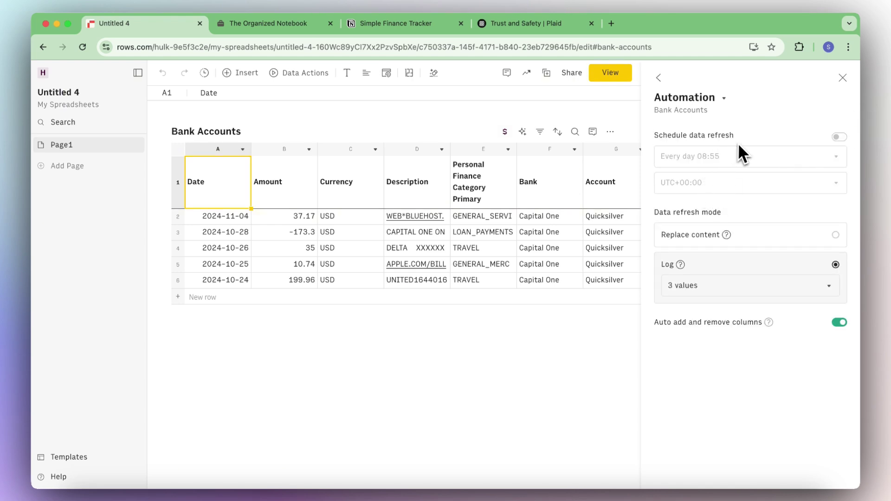
click(839, 137)
click(835, 157)
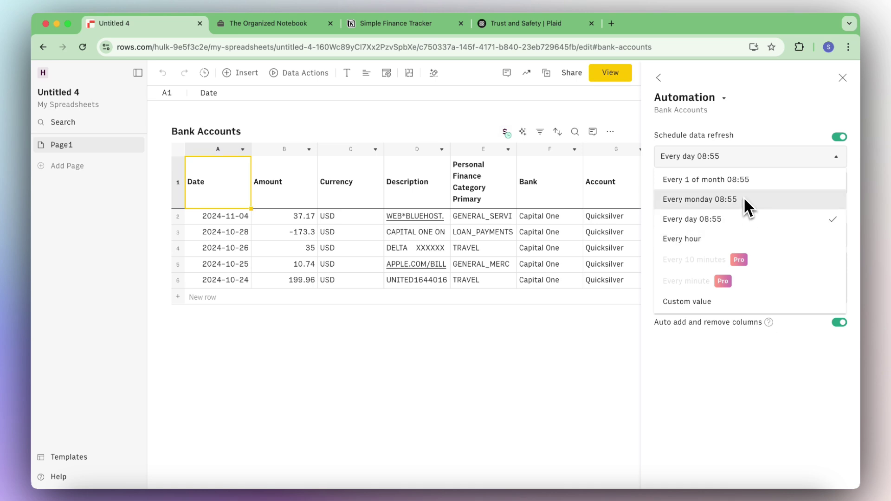
click(766, 110)
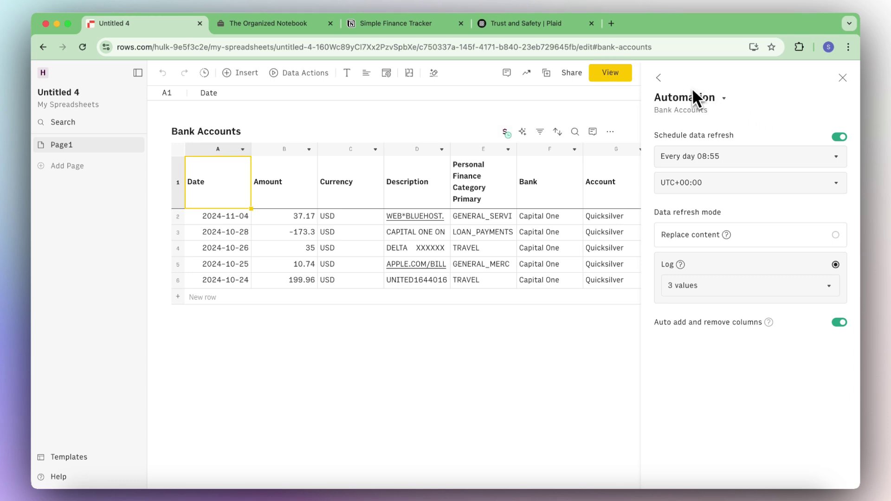
click(659, 77)
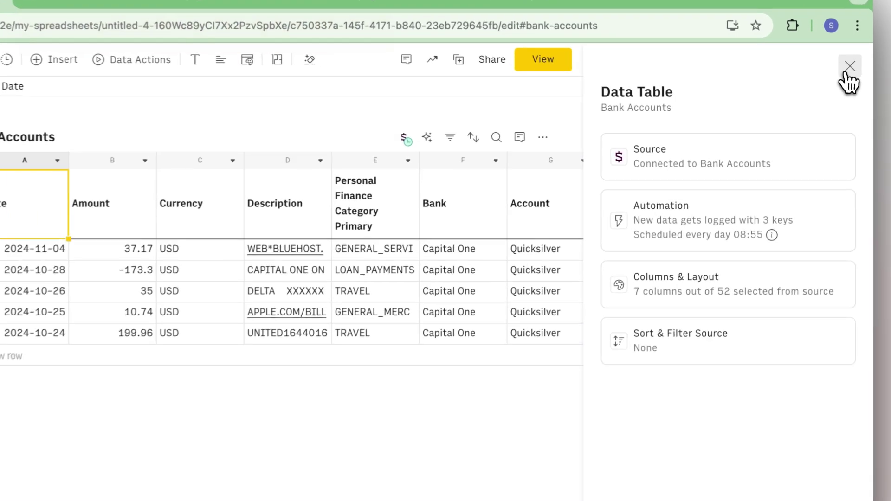
click(842, 78)
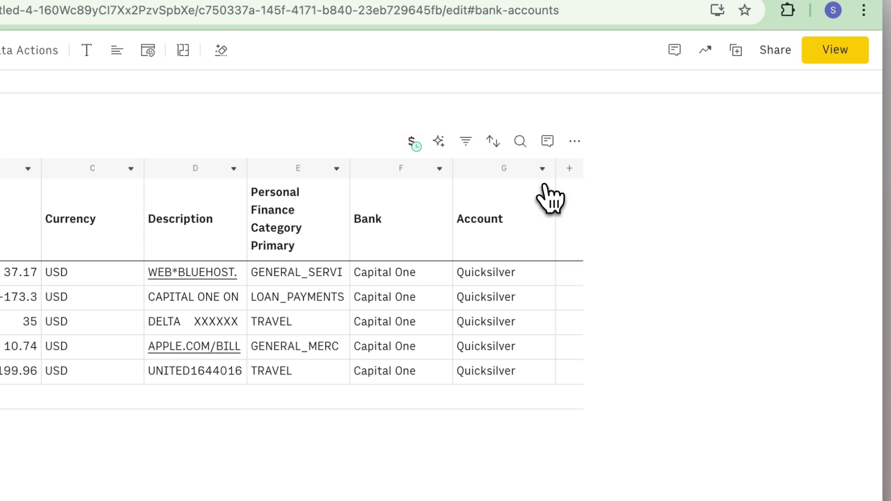
Step: Add a formula column after the Account column and name it Notion
click(572, 173)
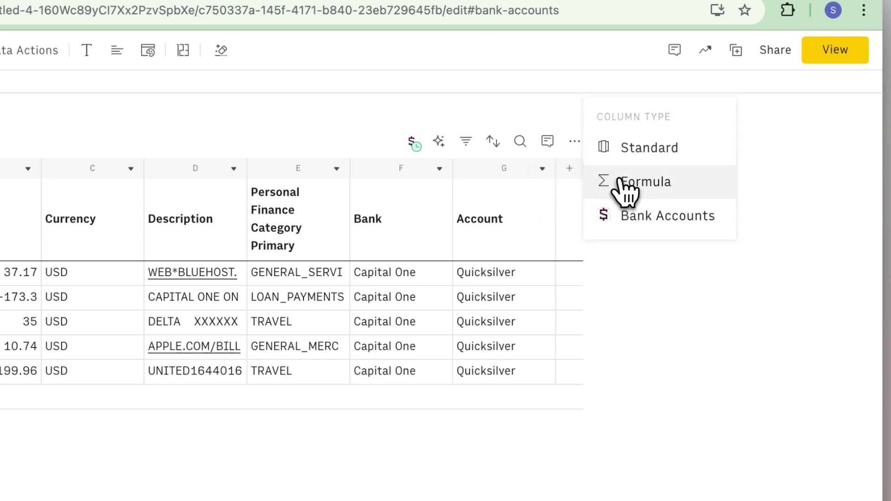
click(642, 194)
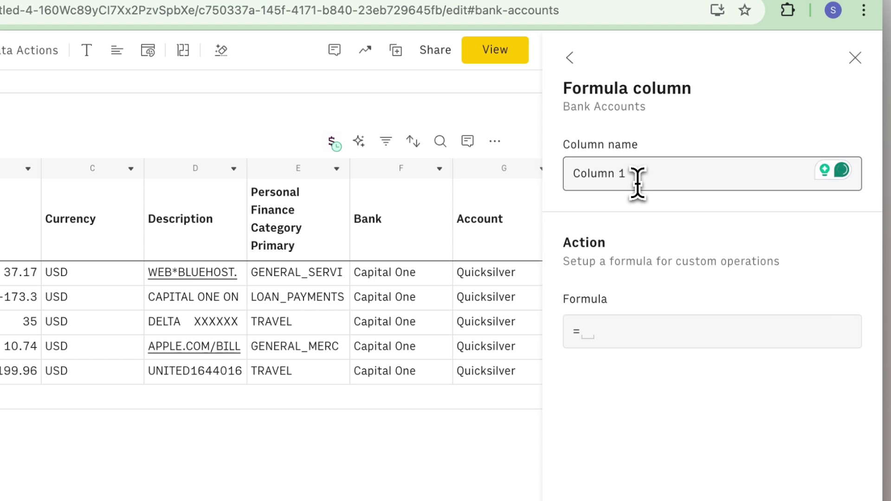
triple_click(630, 176)
text(Not)
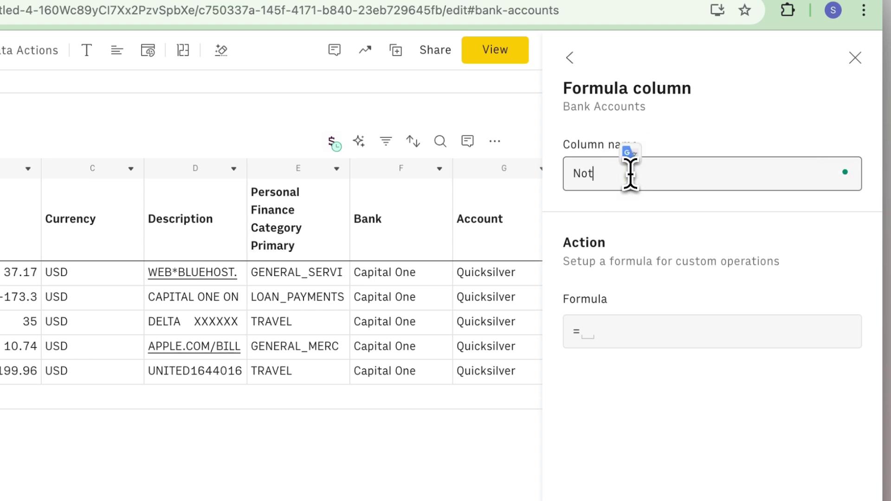
text(ion)
Step: Connect Notion from the column's formula, allow Rows to access the workspace pages, and start the formula with ADD_DATABASE_PAGE_NOTION
click(607, 333)
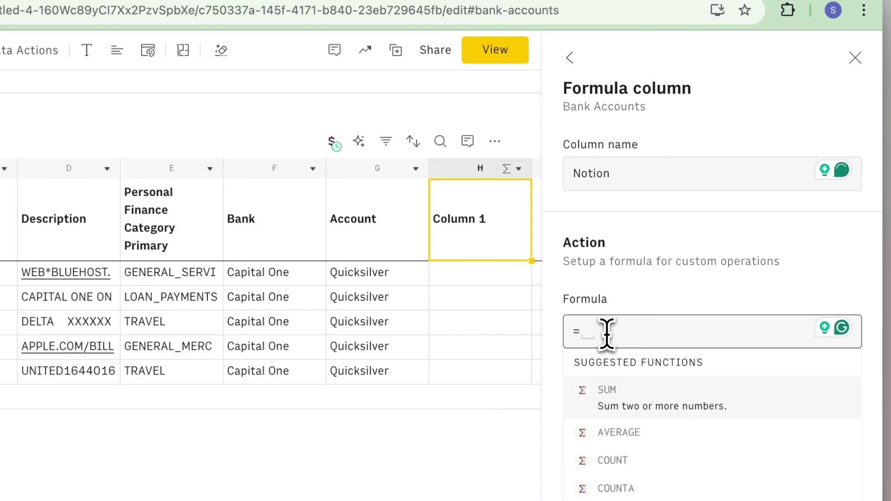
text(notion)
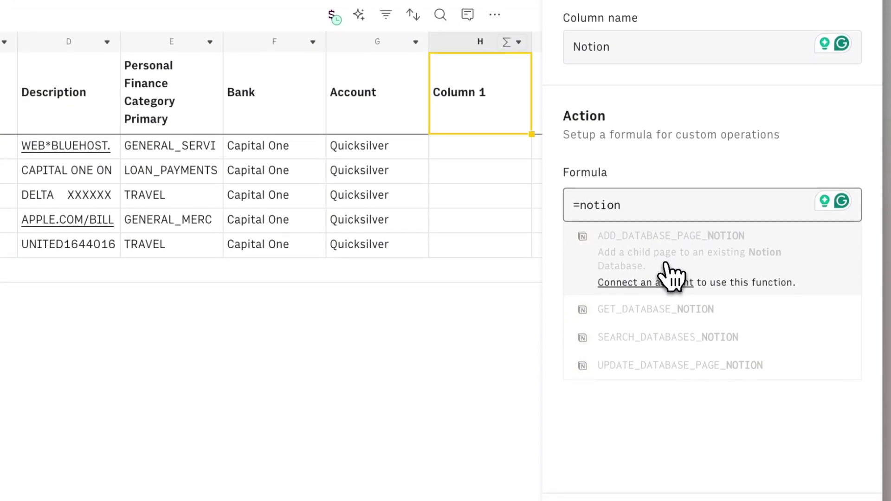
click(687, 300)
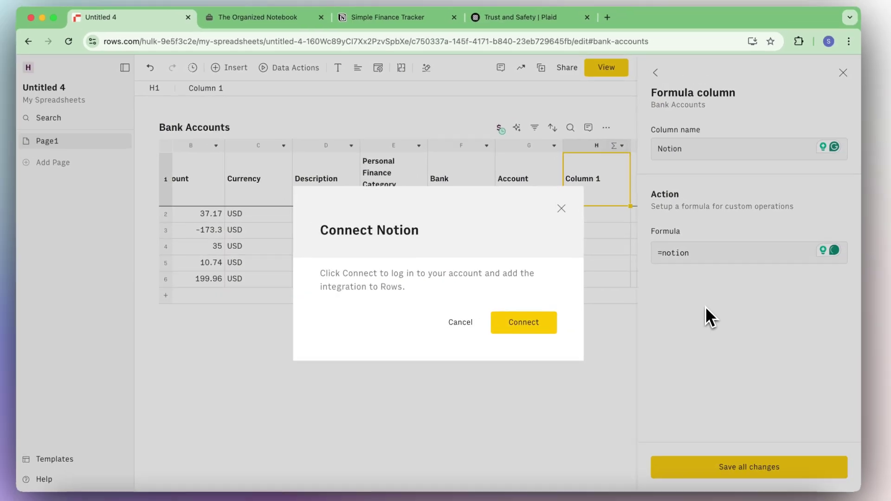
click(468, 320)
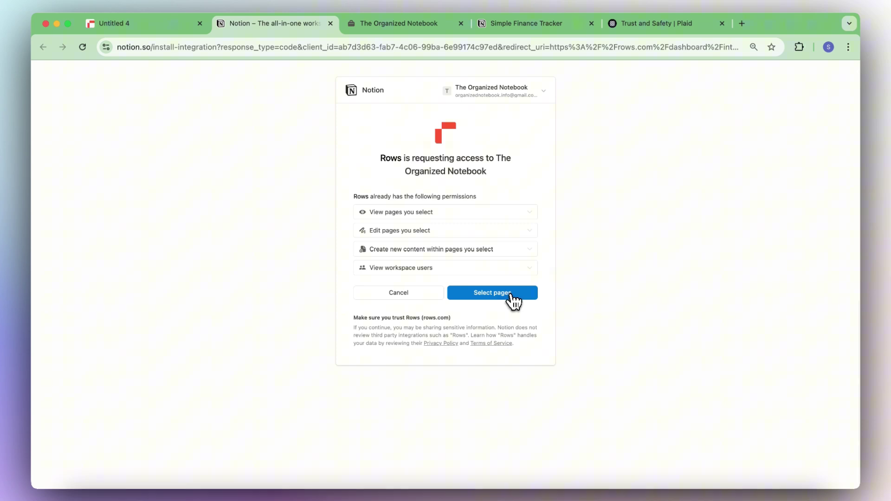
click(513, 299)
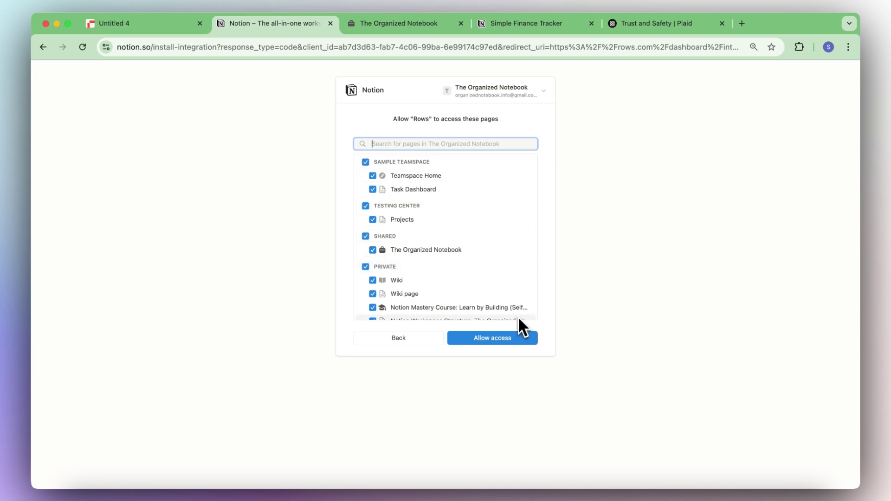
click(510, 339)
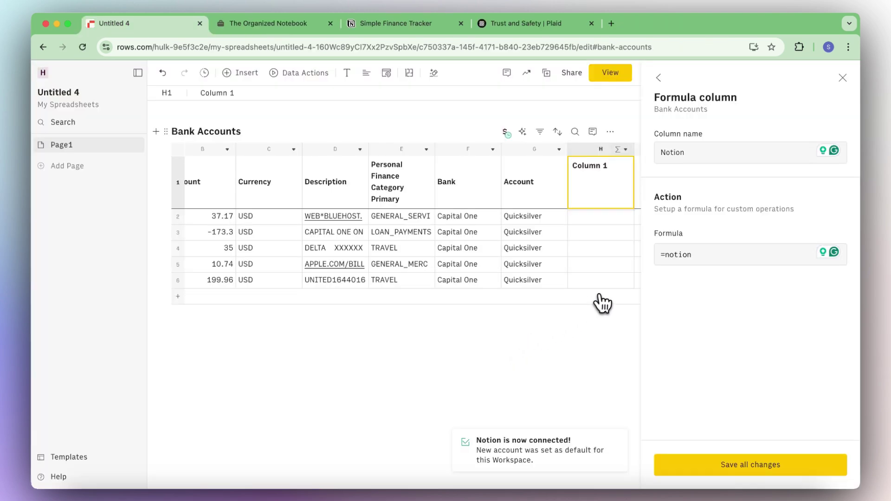
click(706, 257)
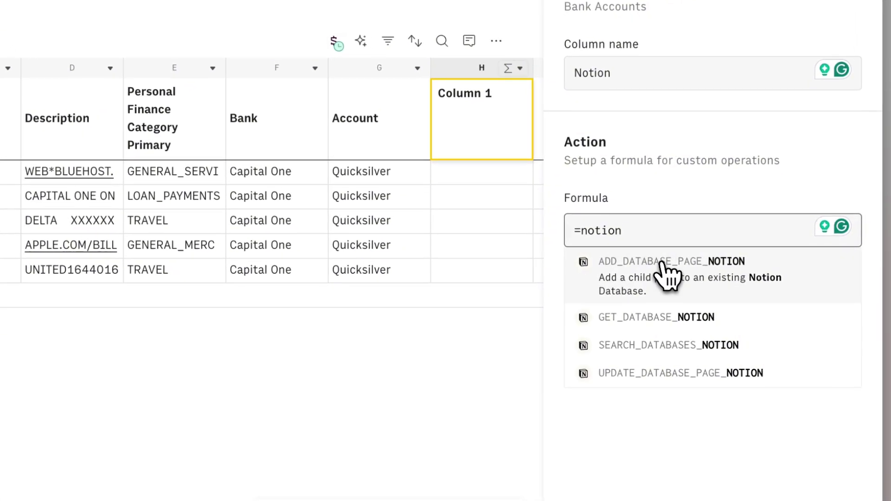
click(724, 295)
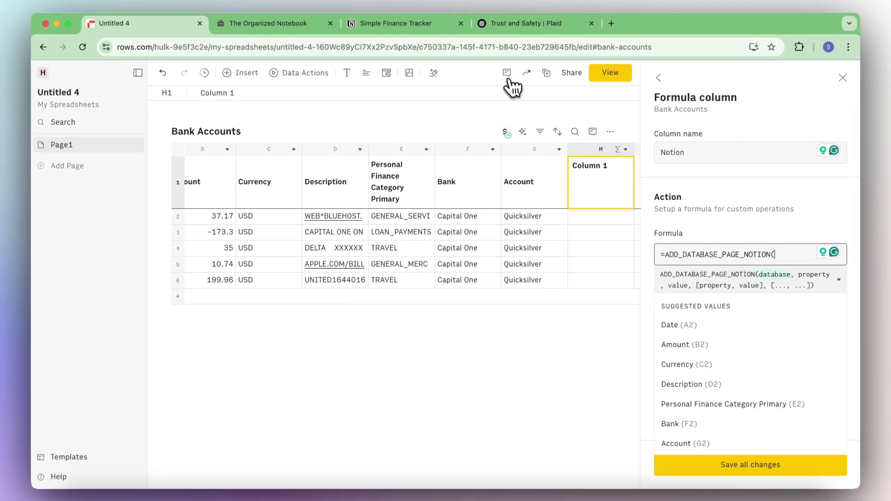
Step: Switch to the Simple Finance Tracker page in Notion and insert a table view with a new blank database
click(418, 28)
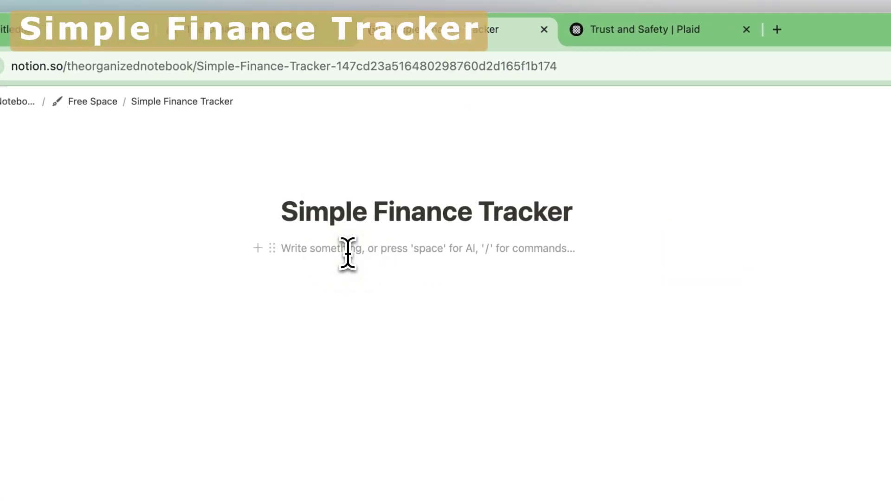
click(348, 253)
text(/table)
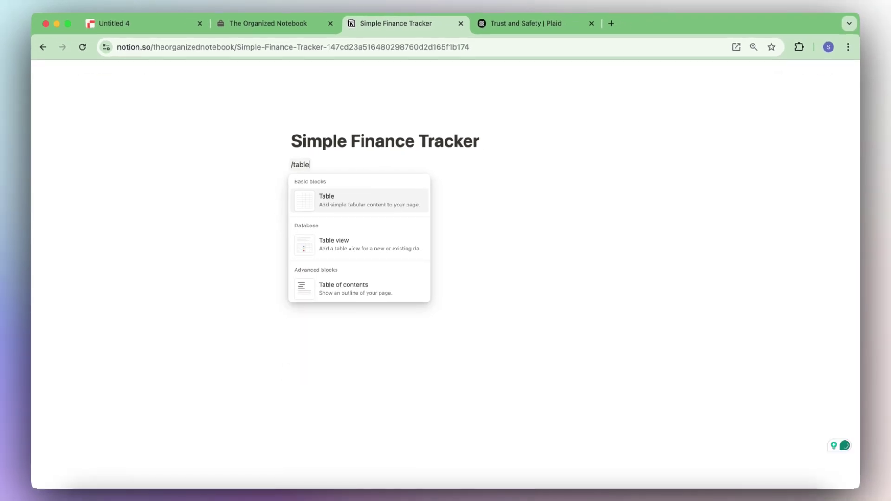
click(353, 253)
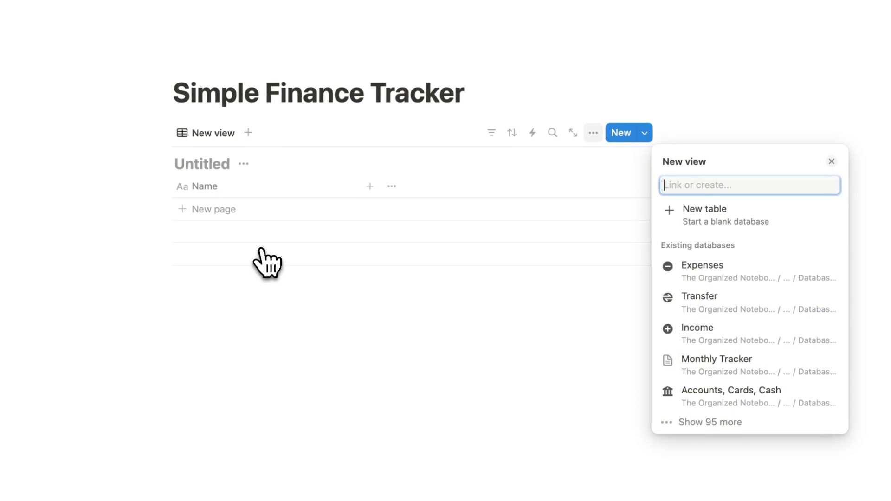
click(704, 211)
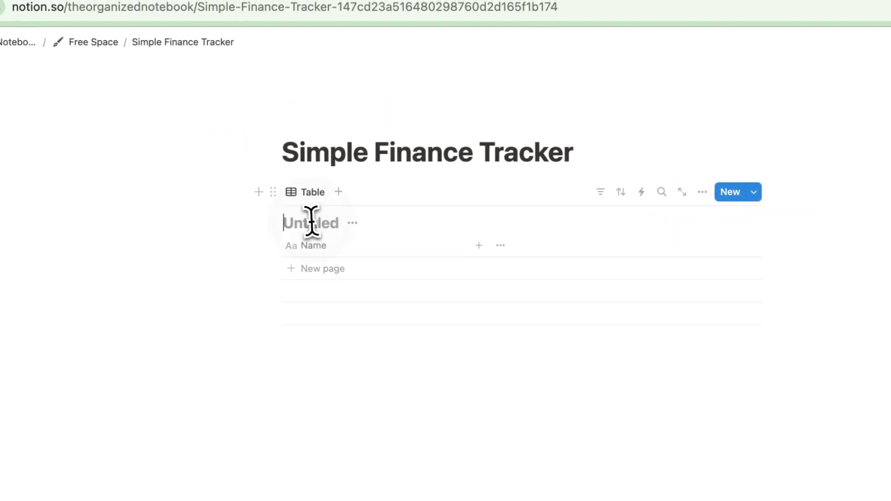
Step: Title the new database ROWS INTEGRATION TRACKER
text(ROWS INTE)
text(GRAT)
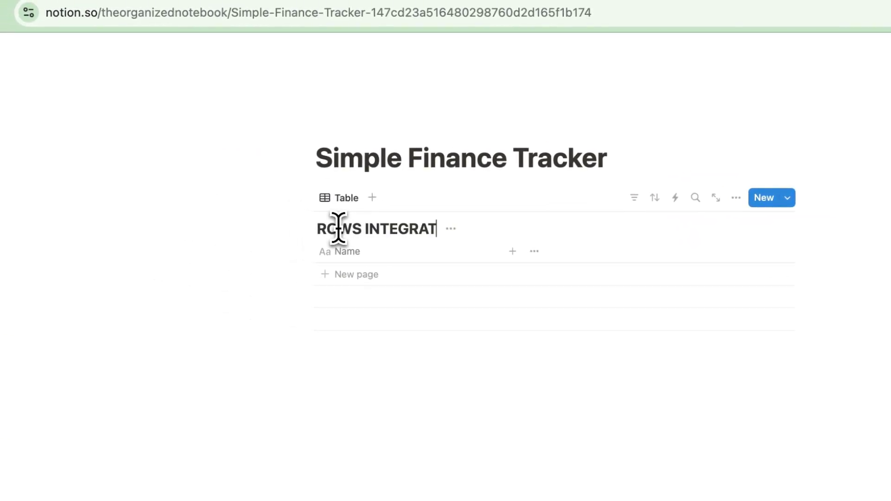
text(ION TRACKER)
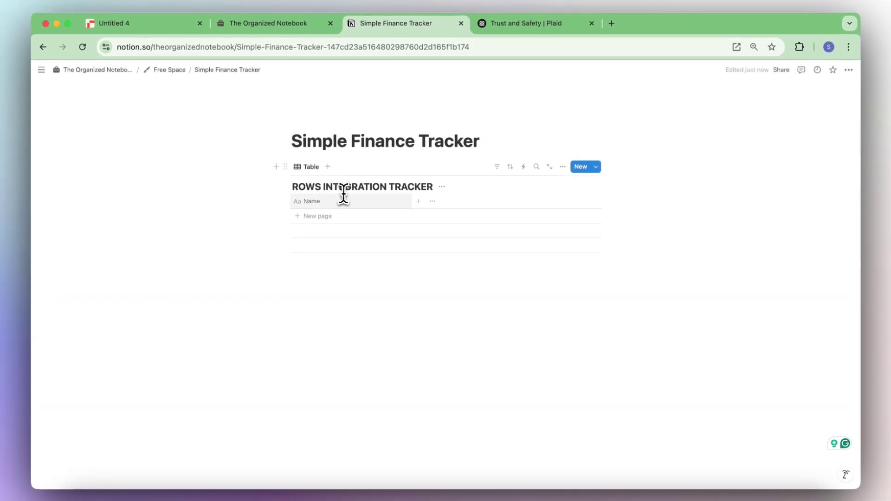
click(353, 216)
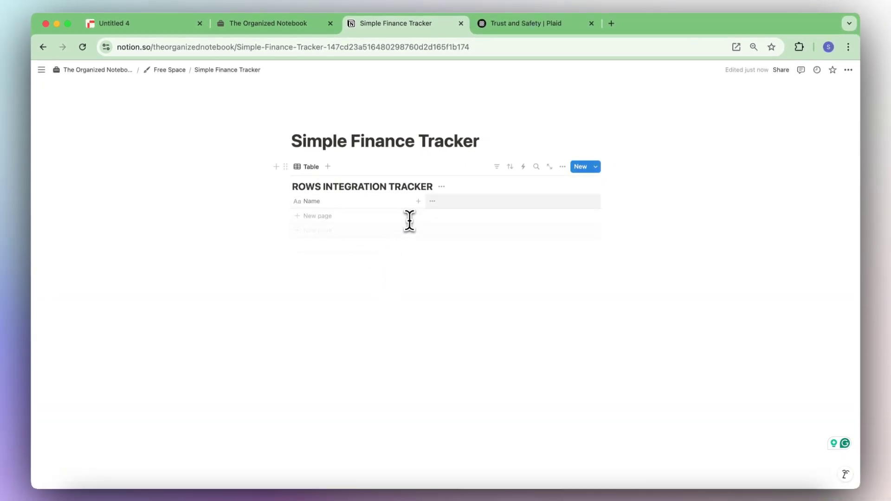
Step: Check the Bank Accounts columns in Rows and add a number property named Amount in US Dollar format to the Notion database
click(160, 29)
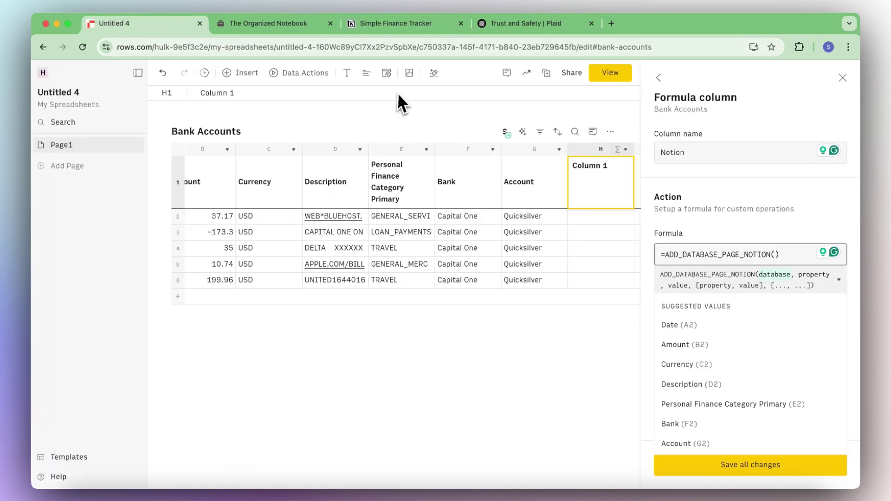
scroll(394, 191, left, 3)
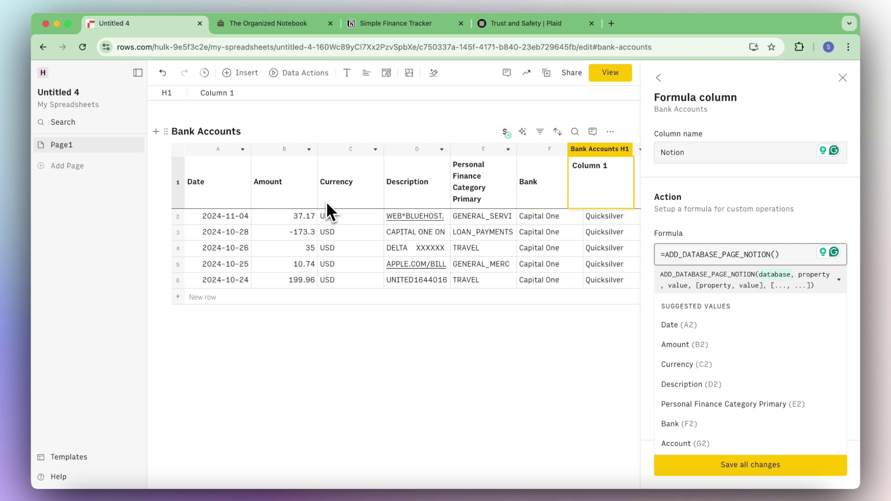
scroll(238, 205, right, 4)
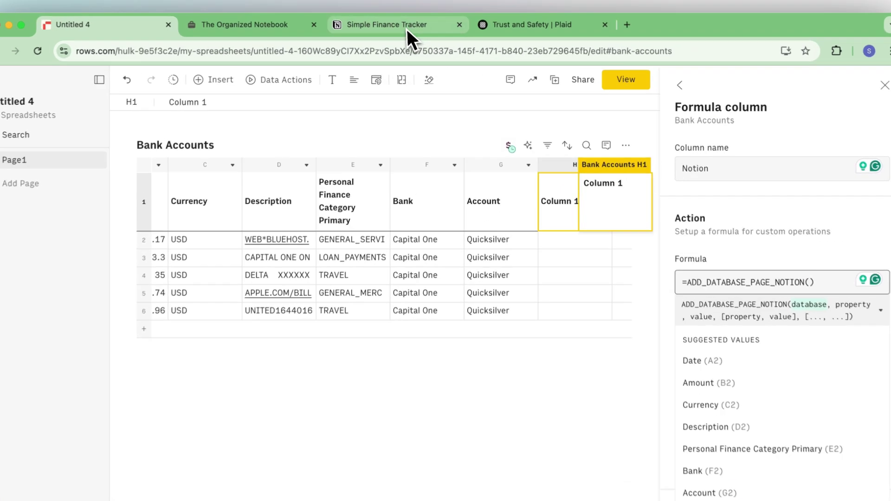
click(407, 29)
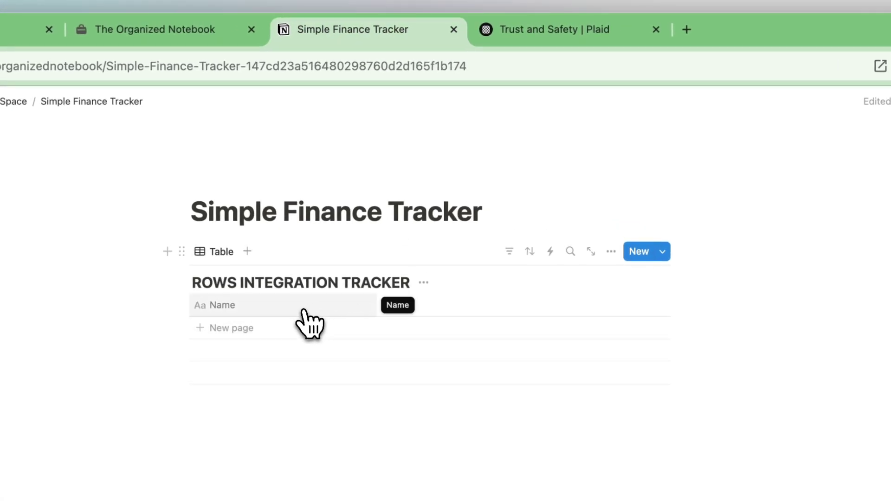
click(388, 306)
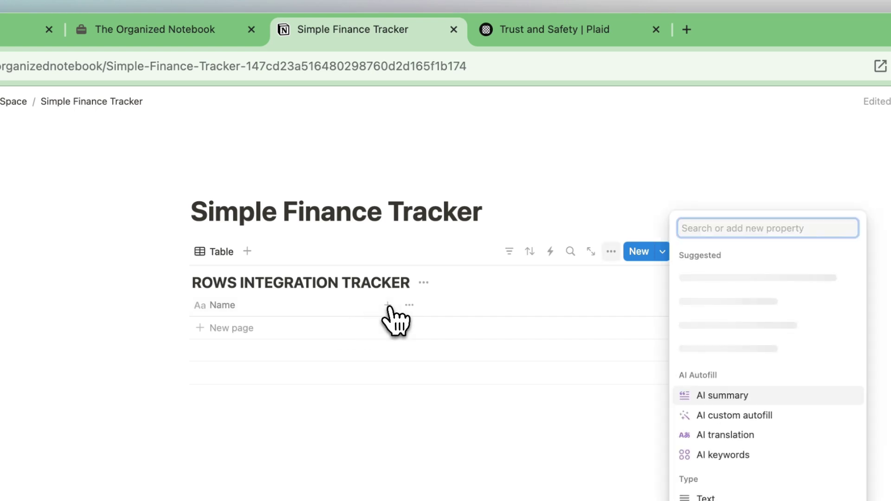
text(num)
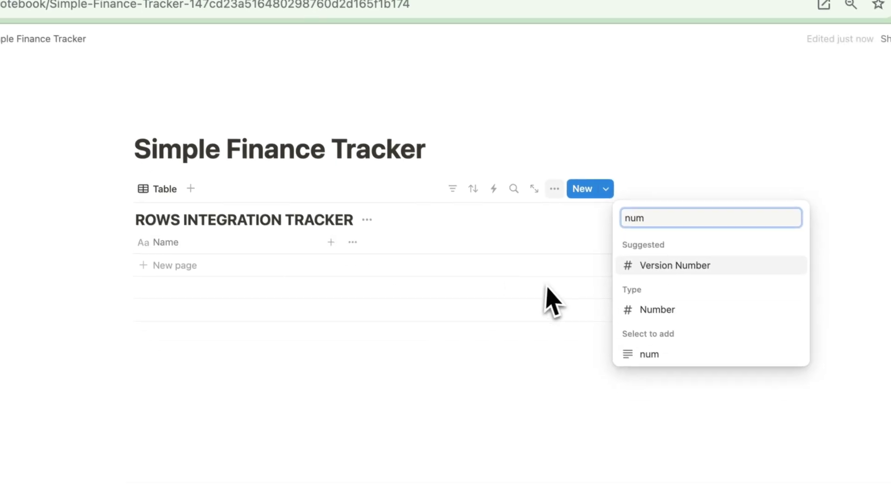
click(613, 258)
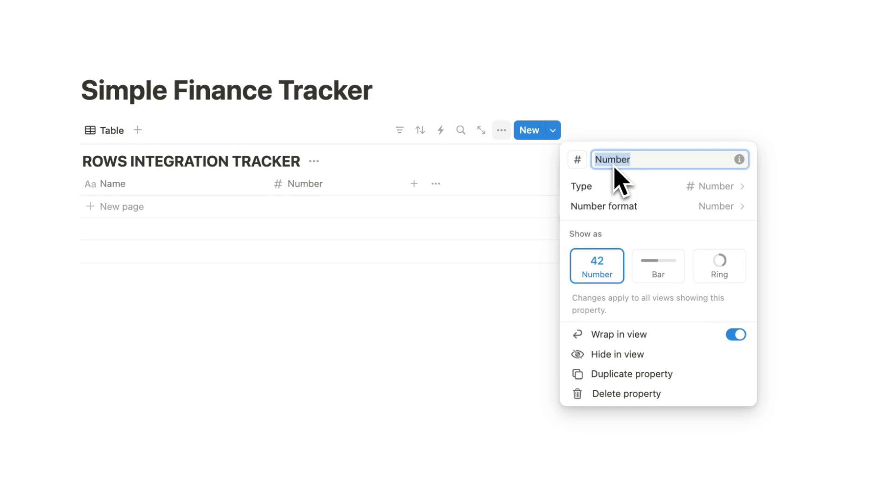
text(Amount)
click(707, 207)
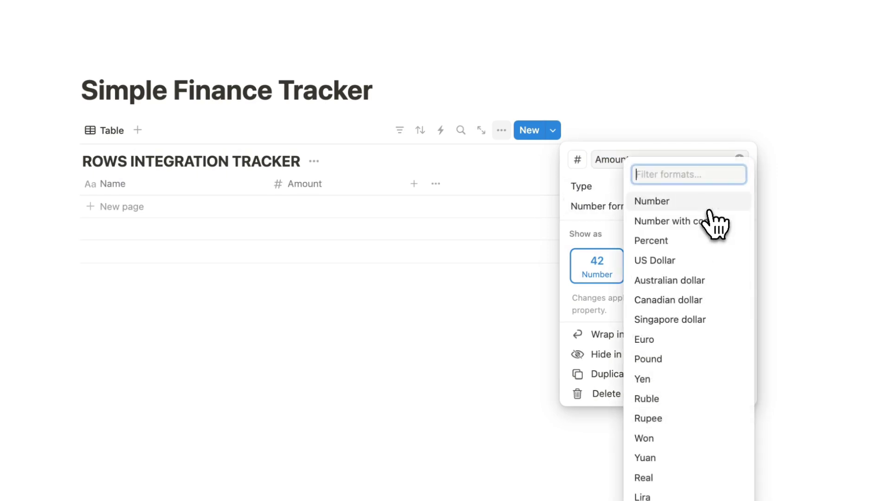
click(710, 263)
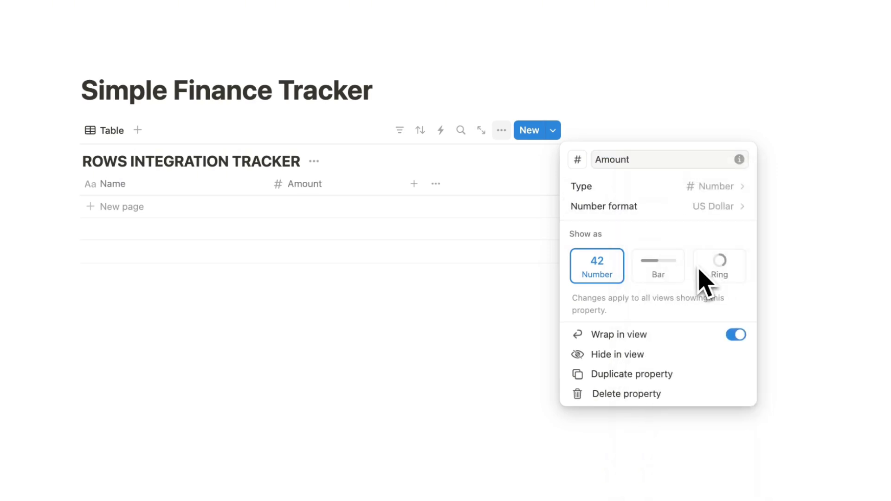
click(477, 301)
Step: Add a date property named Date and a text property named Account to the ROWS INTEGRATION TRACKER database
click(414, 186)
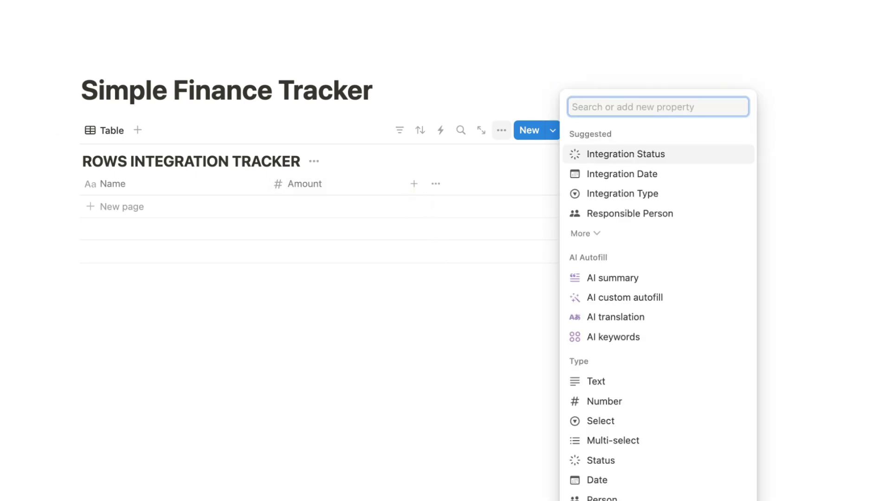
text(date)
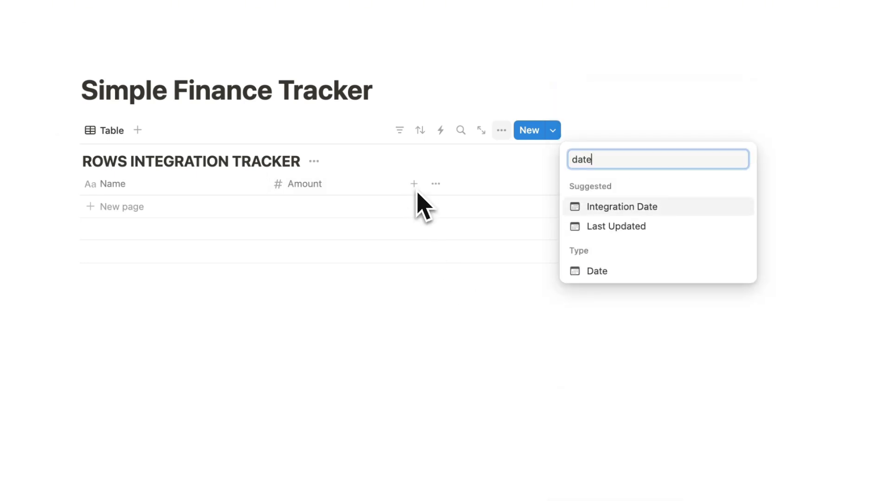
click(599, 271)
click(529, 320)
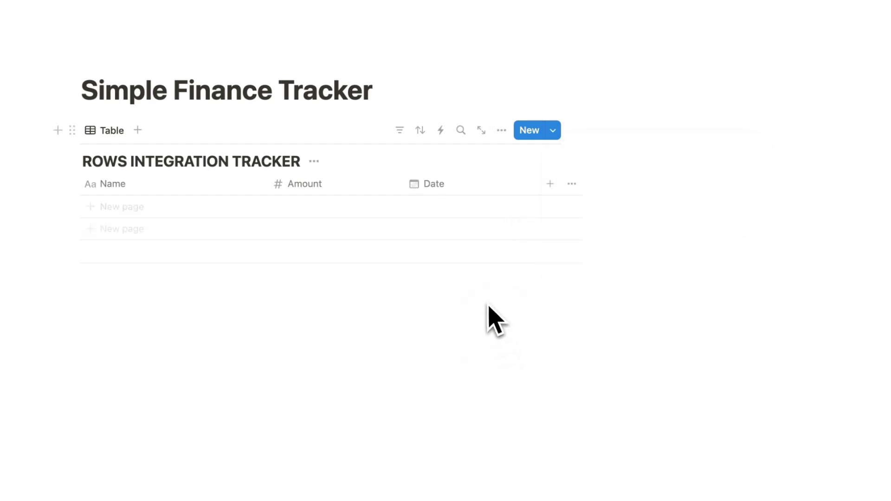
scroll(483, 260, right, 3)
click(460, 183)
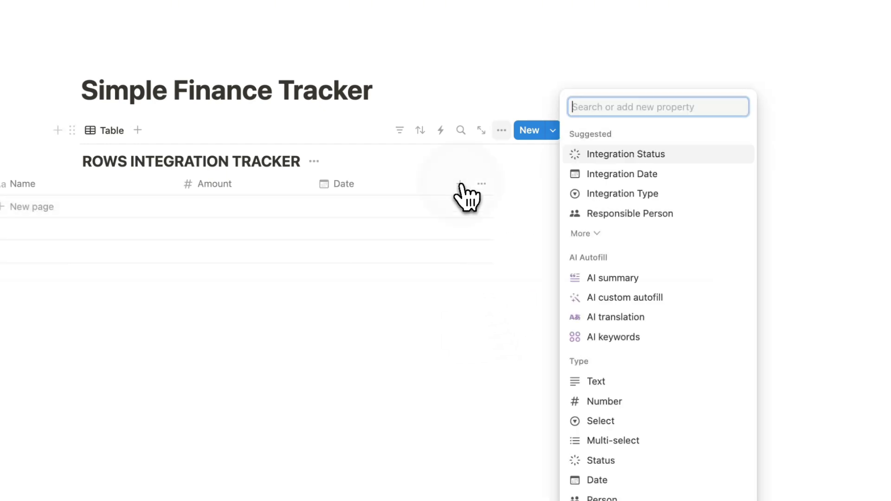
text(Account)
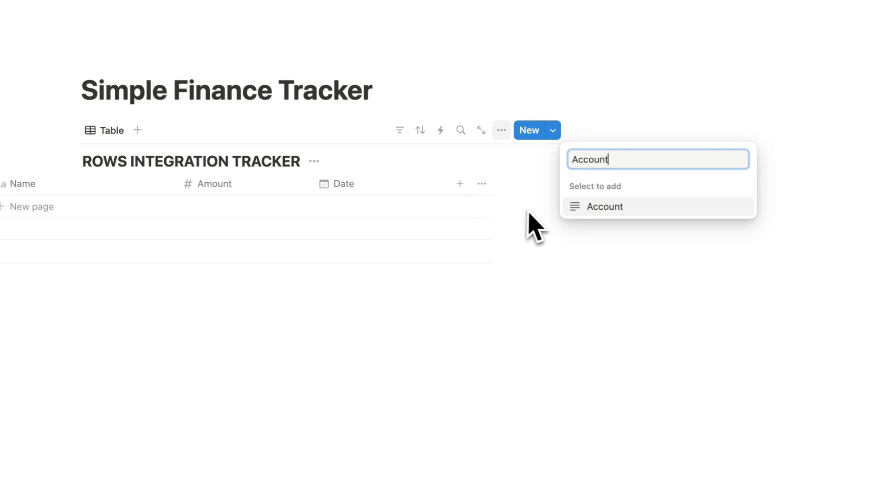
click(603, 206)
click(477, 189)
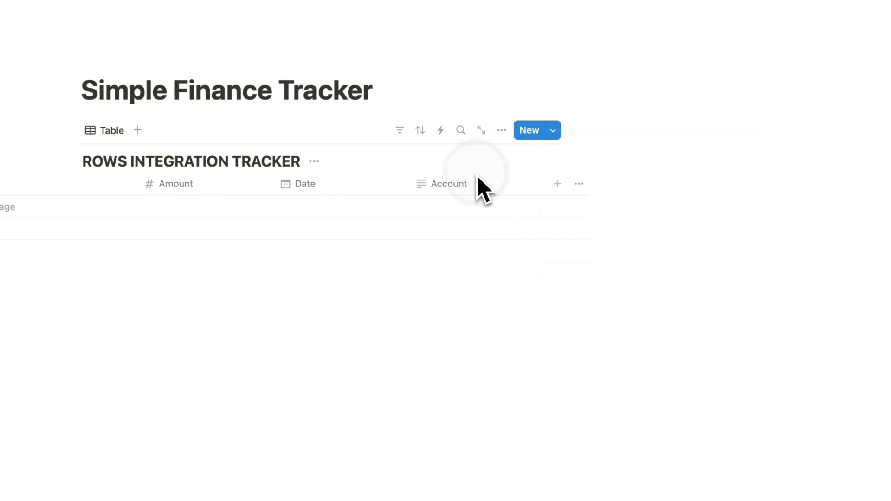
Step: Add a text property named Category and move the Date column in front of the Name column
click(556, 185)
text(Category)
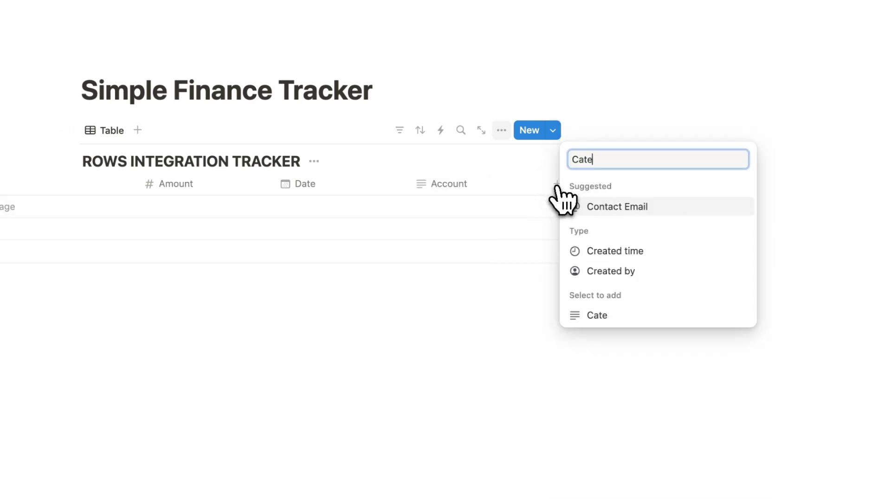
click(608, 207)
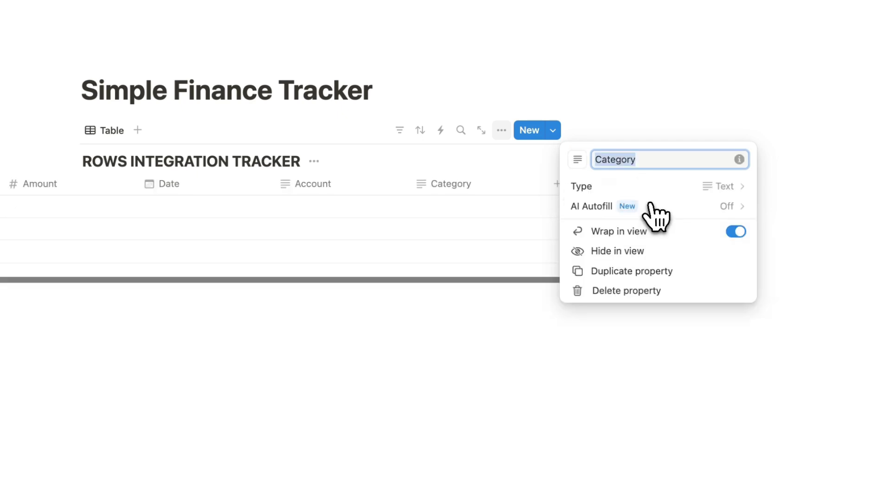
click(451, 262)
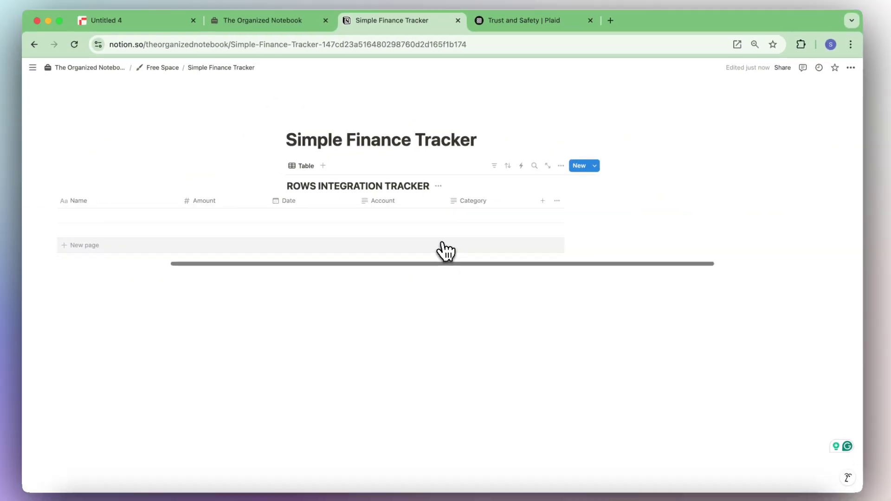
drag(467, 204, 318, 205)
scroll(306, 204, left, 3)
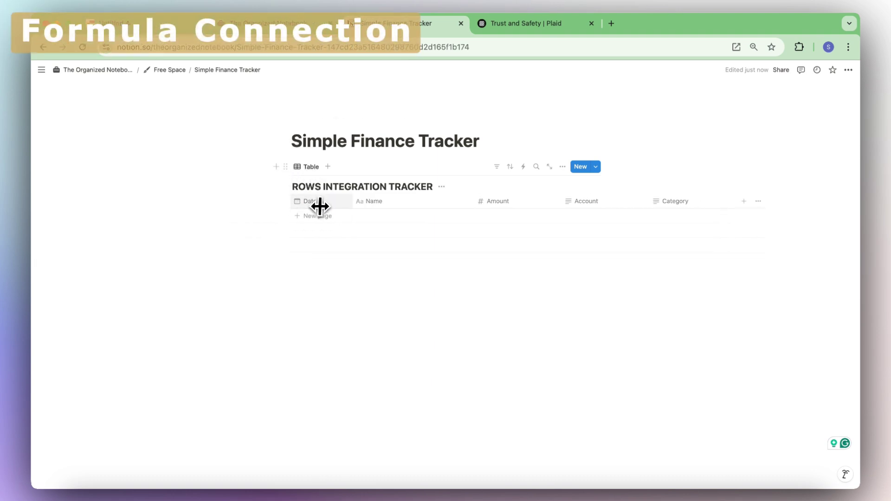
Step: Copy the link to the tracker's table view and paste it in quotes as the database argument of the ADD_DATABASE_PAGE_NOTION formula in Rows
click(145, 29)
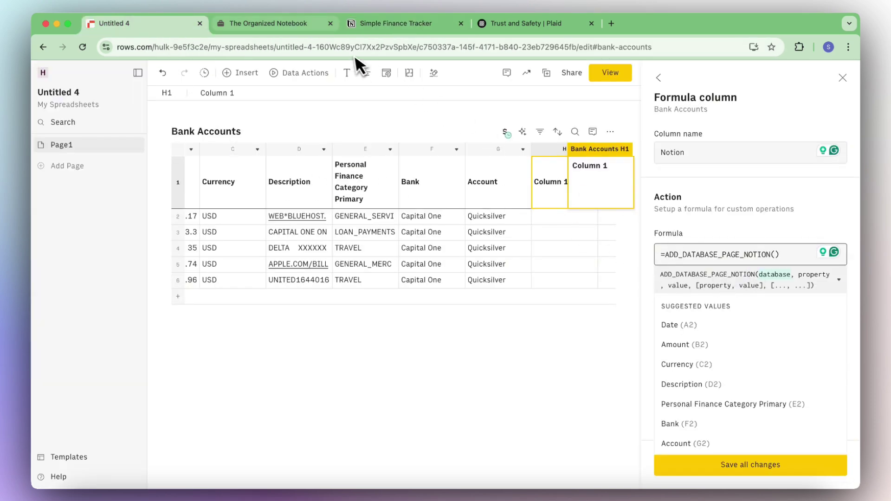
click(371, 24)
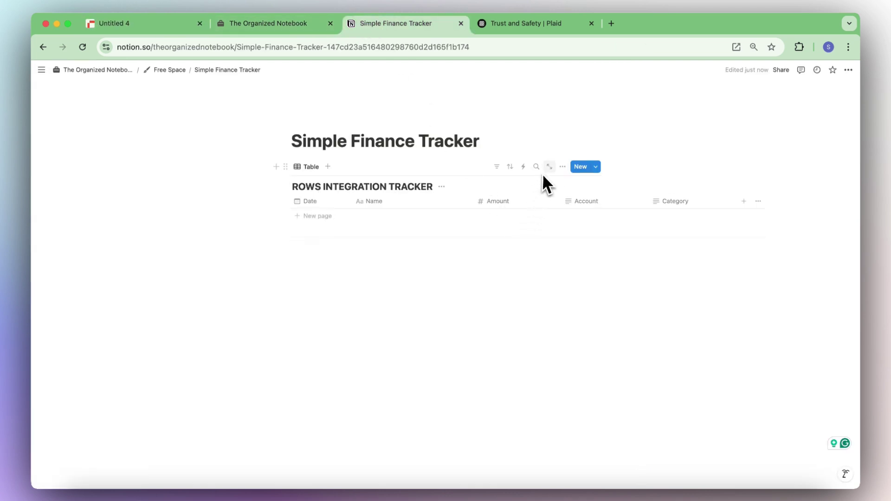
click(563, 167)
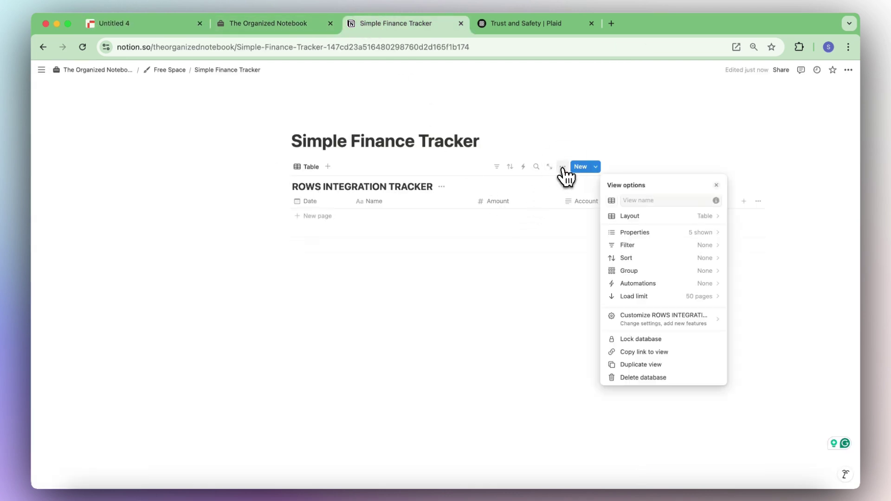
click(653, 354)
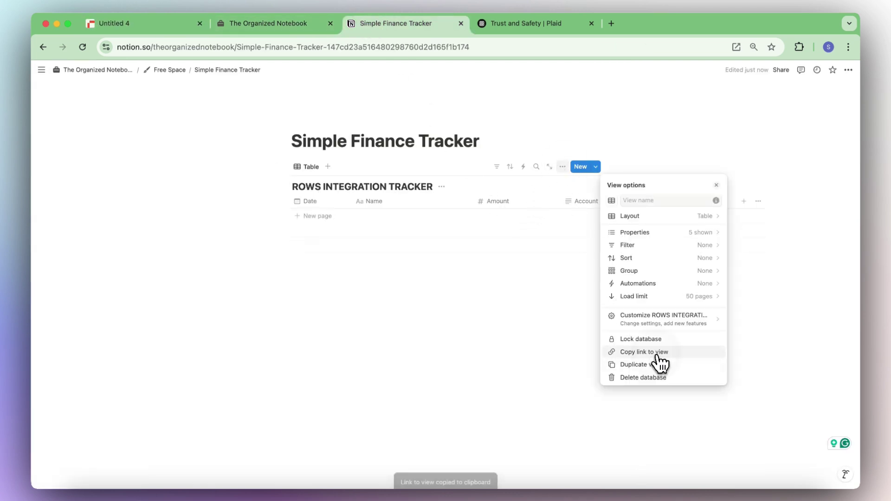
click(164, 29)
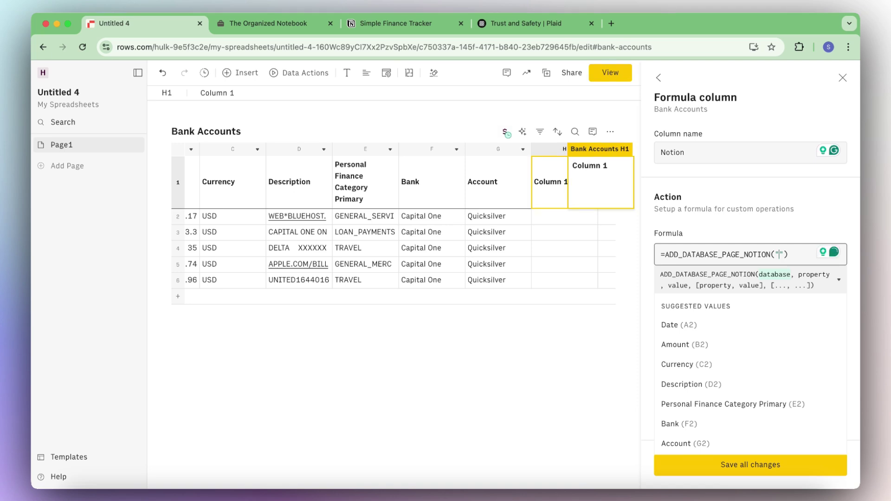
key(super+v)
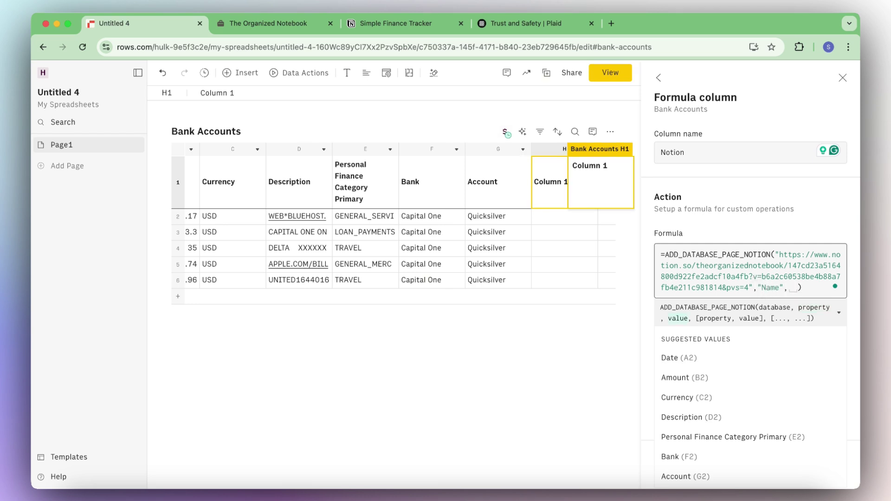
Step: Map the formula's properties to table cells: "Name" to D2, "Amount" to B2, "Category" to E2 and "Date" to A2
click(732, 420)
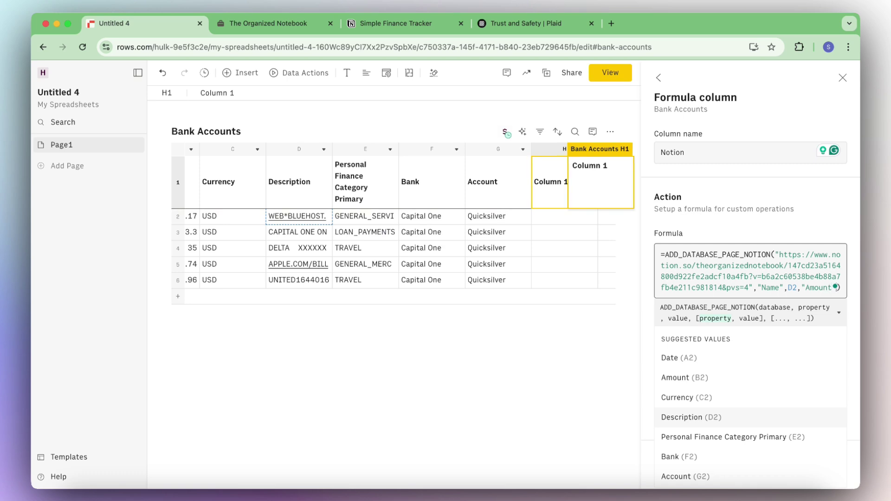
text(,)
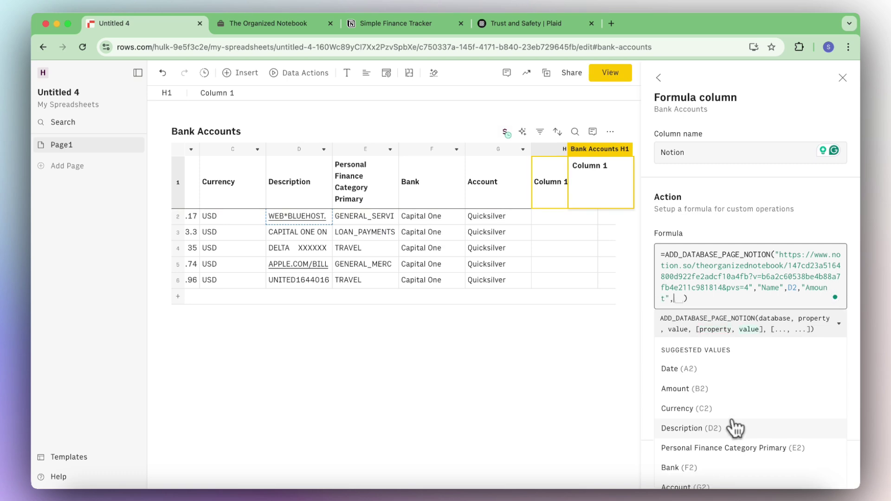
click(696, 393)
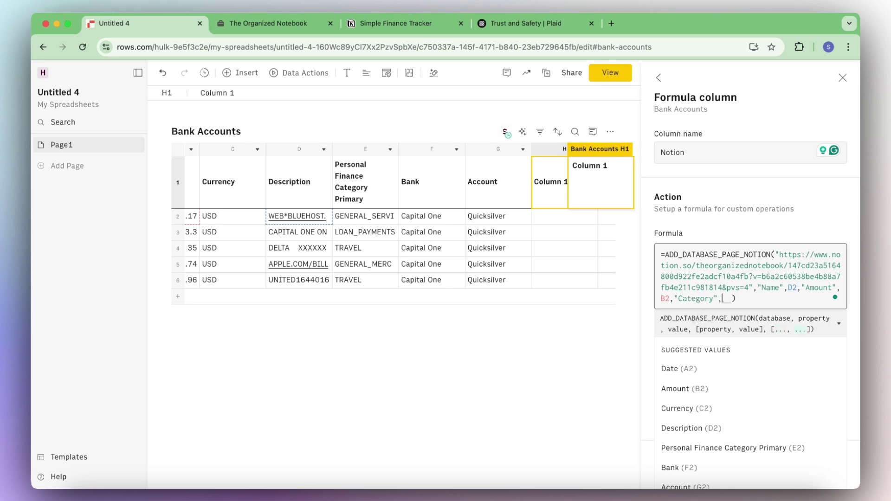
click(718, 450)
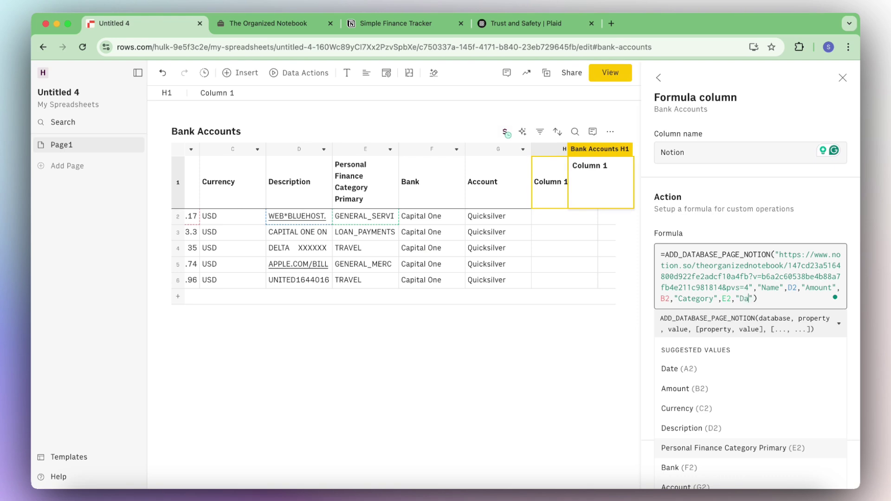
click(706, 371)
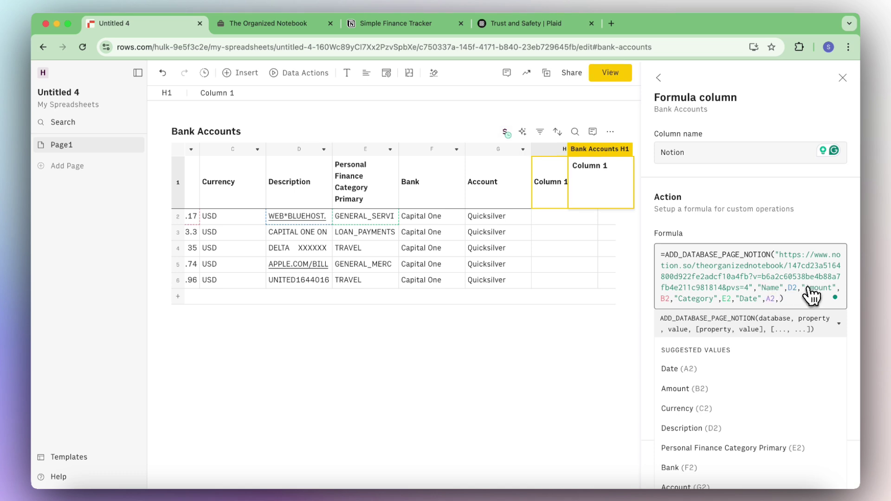
Step: Map the "Account" property to G2 in the Rows formula, checking the Notion tracker's property names, and save the formula column
click(411, 23)
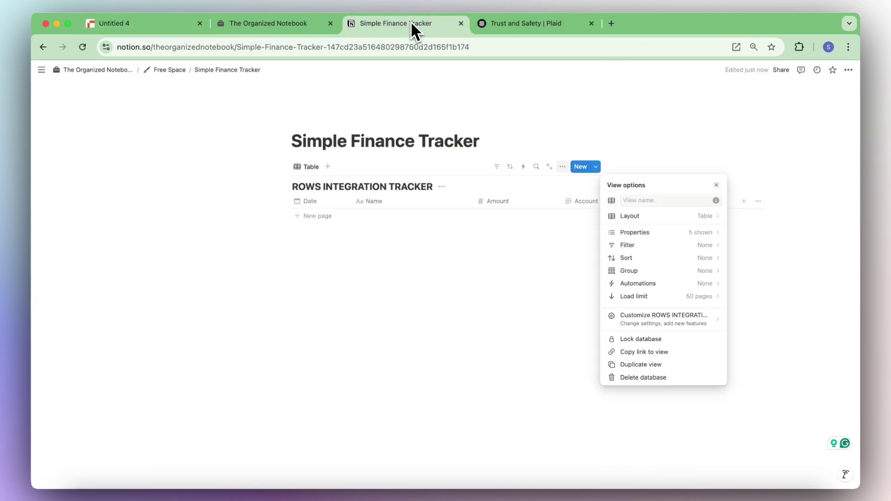
click(418, 182)
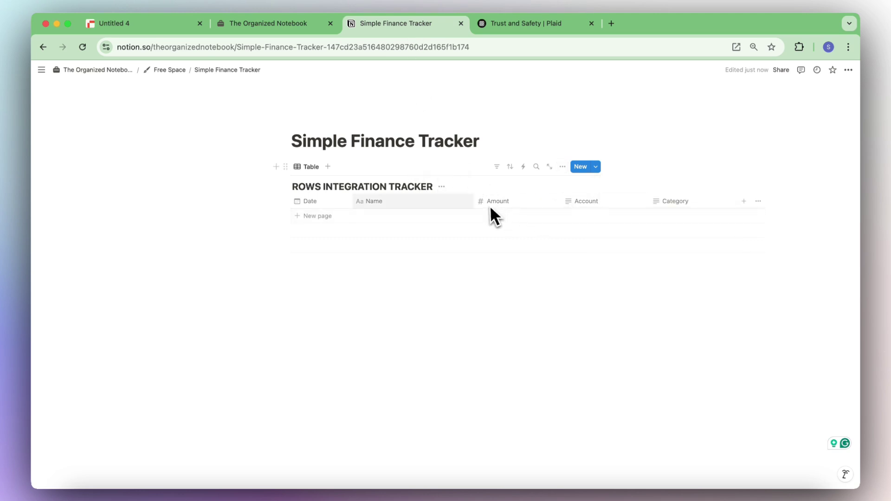
click(116, 23)
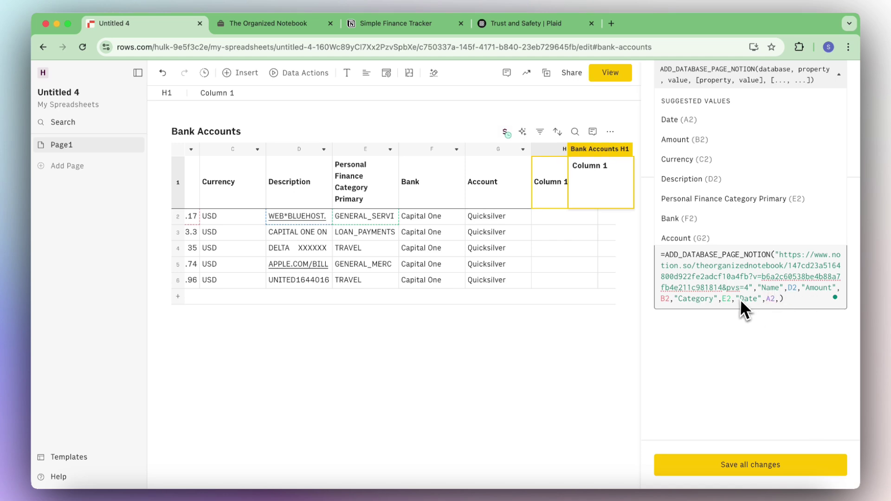
click(398, 25)
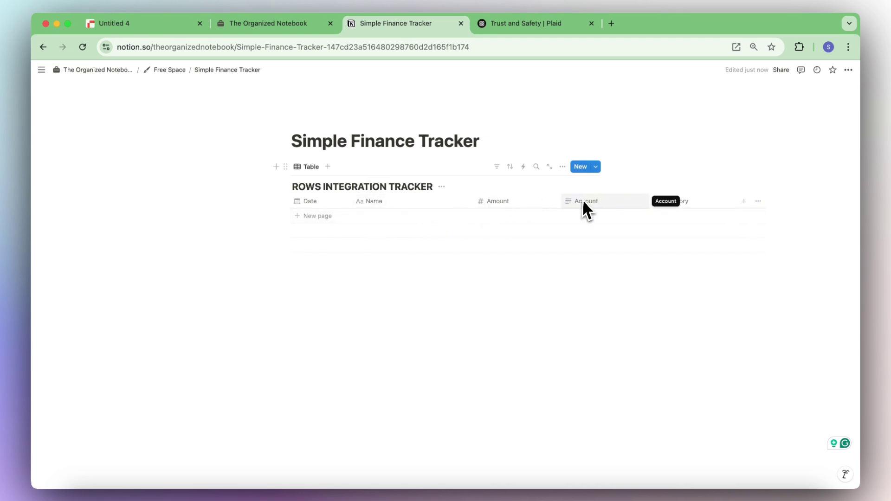
click(174, 27)
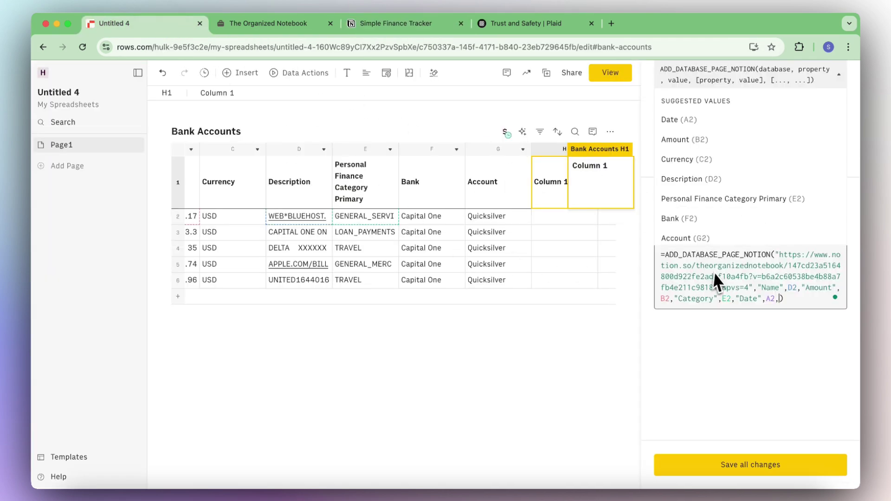
text("Account",)
scroll(724, 232, down, 1)
click(724, 235)
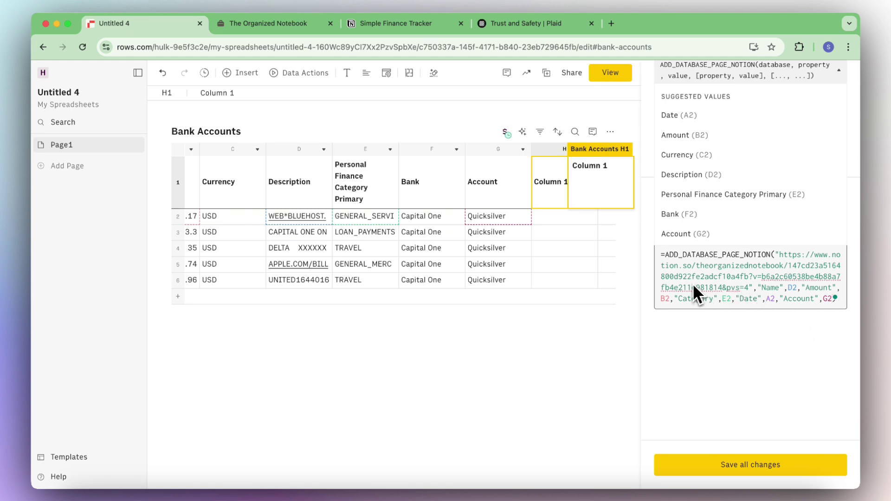
click(729, 471)
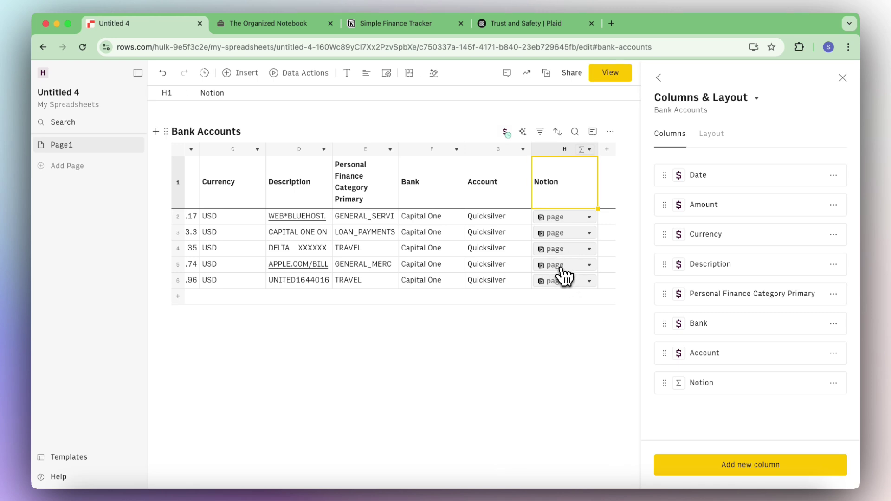
Step: In the Notion tracker, look over the imported transactions and change the Account property's type to Select
click(415, 30)
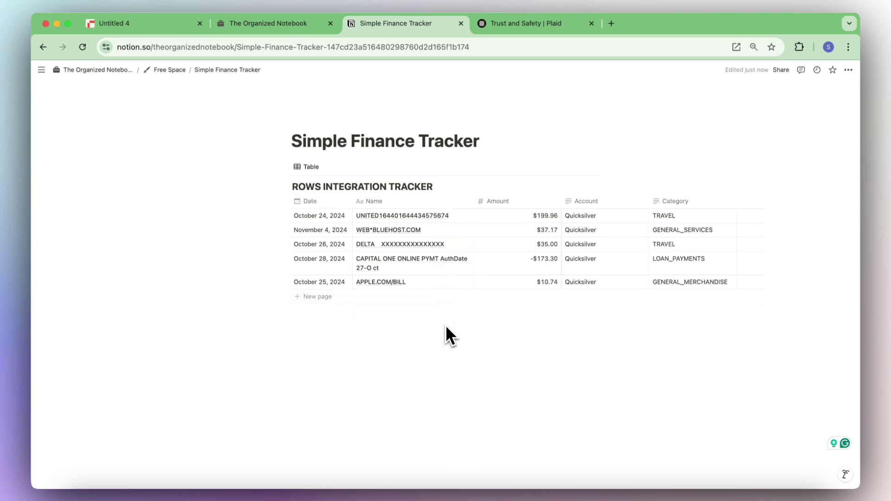
scroll(443, 283, right, 5)
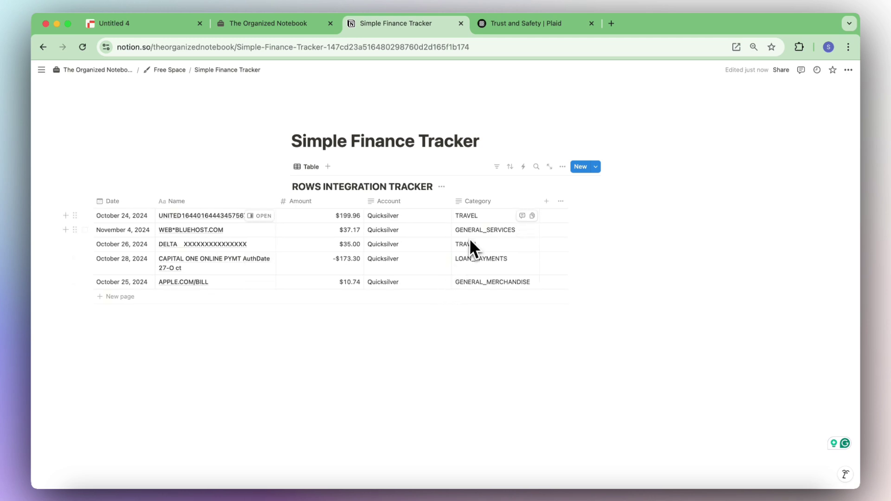
scroll(489, 209, left, 3)
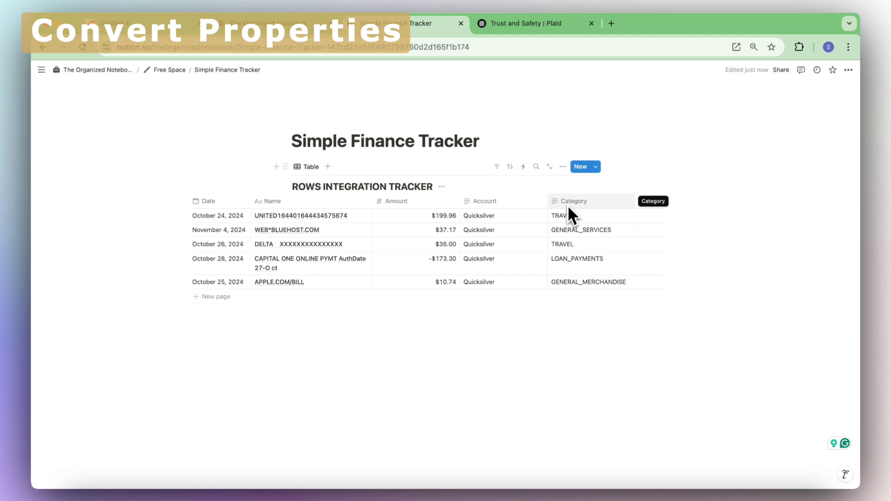
click(500, 205)
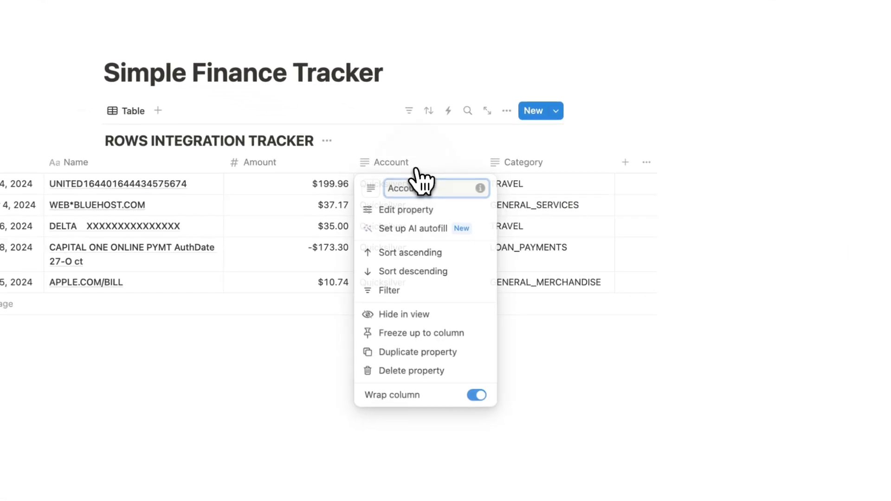
click(408, 210)
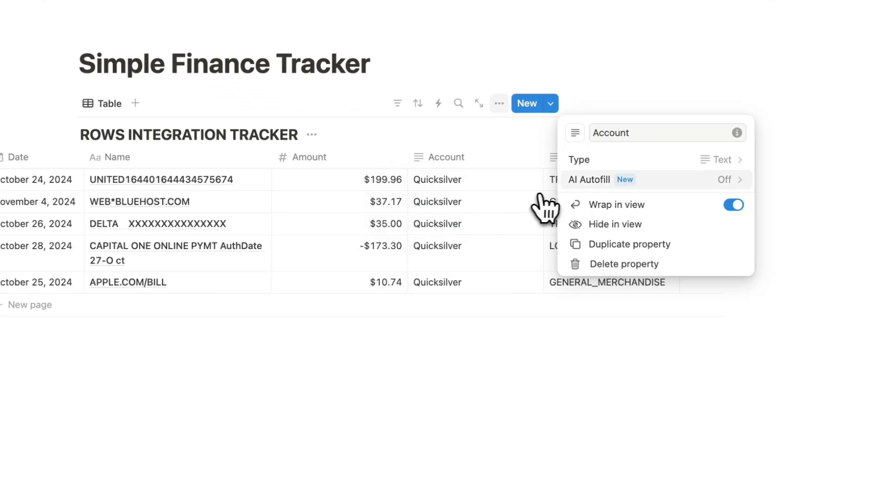
click(632, 161)
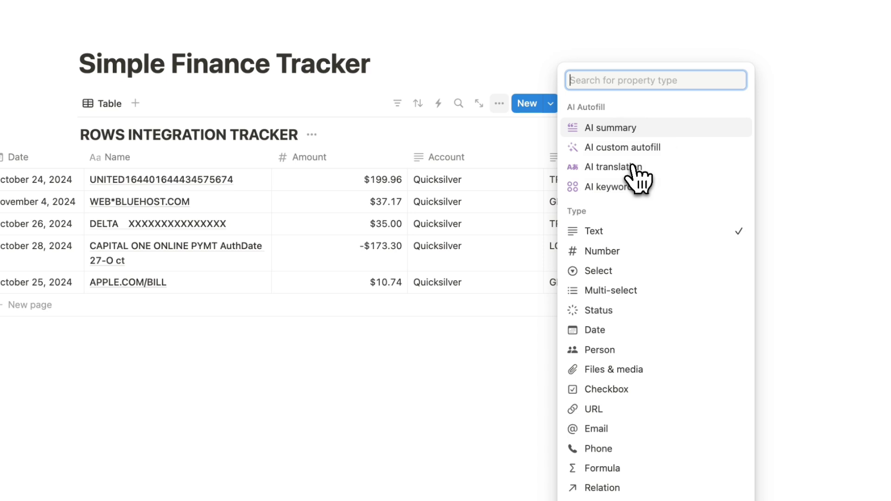
click(636, 272)
click(467, 160)
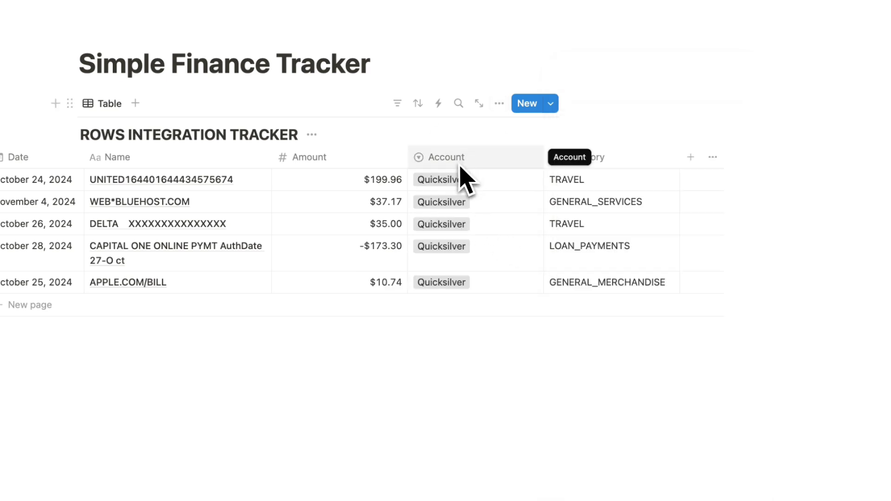
Step: Change the Category property's type from Text to Select
click(608, 160)
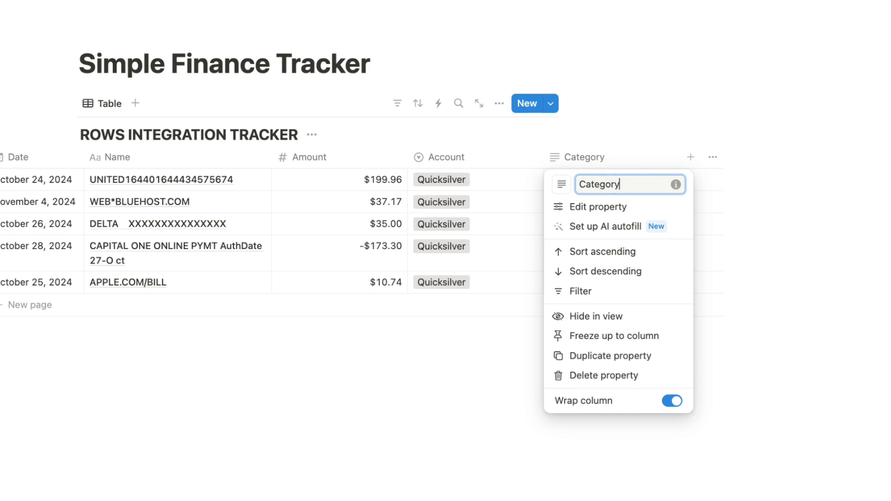
click(603, 206)
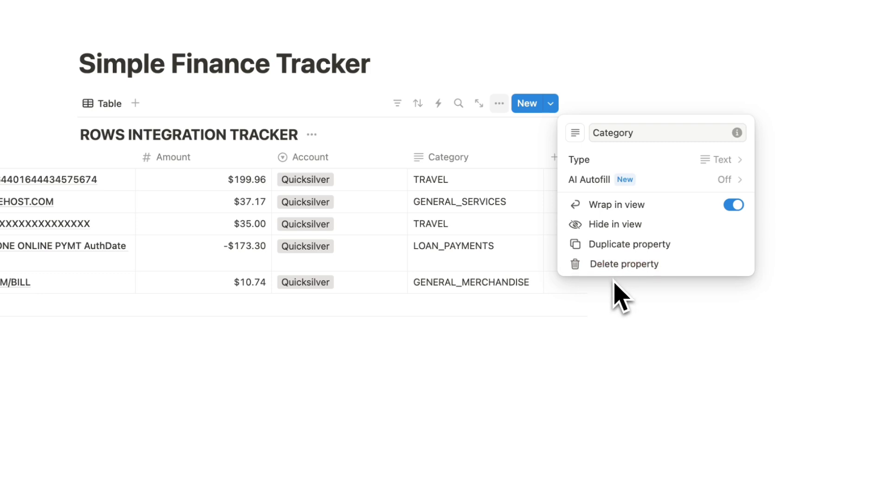
click(615, 164)
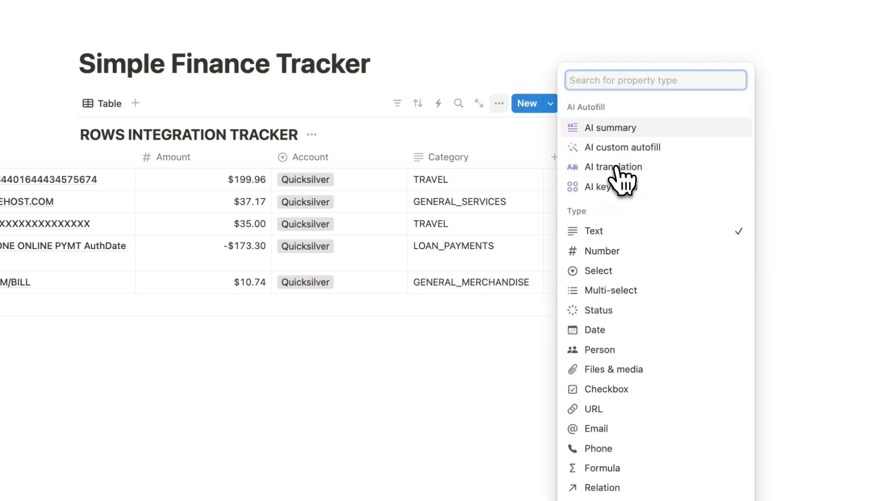
click(622, 271)
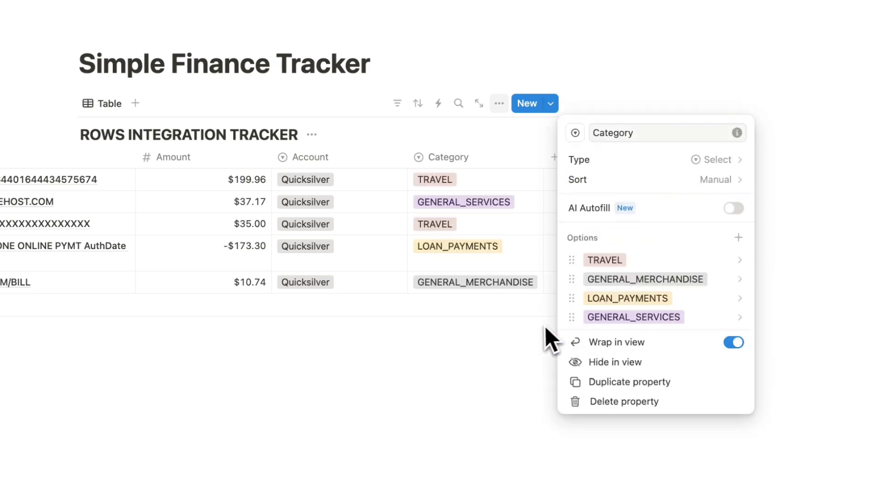
click(488, 340)
scroll(457, 265, left, 5)
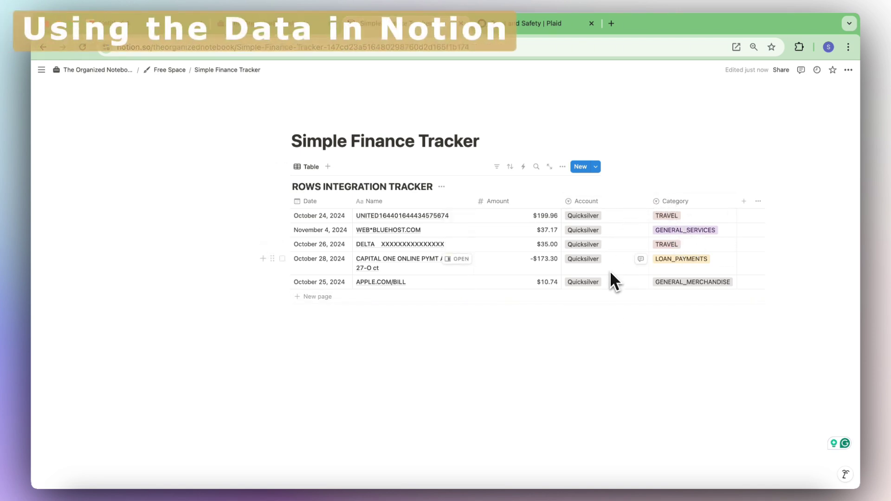
scroll(610, 228, left, 5)
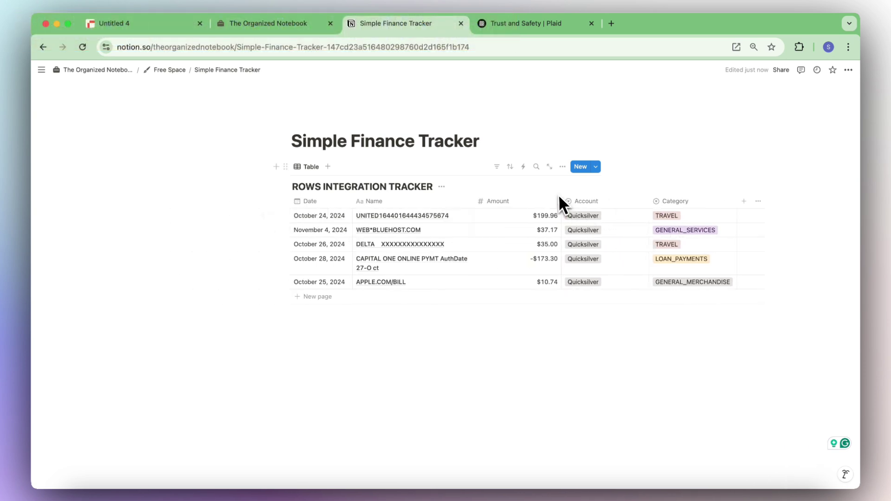
Step: Group the table view by the Date property per month, with the newest groups first
click(563, 166)
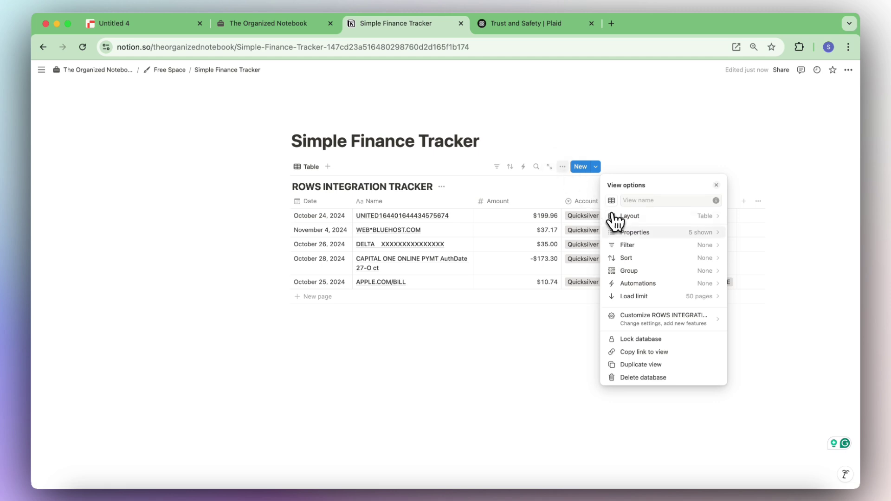
click(652, 273)
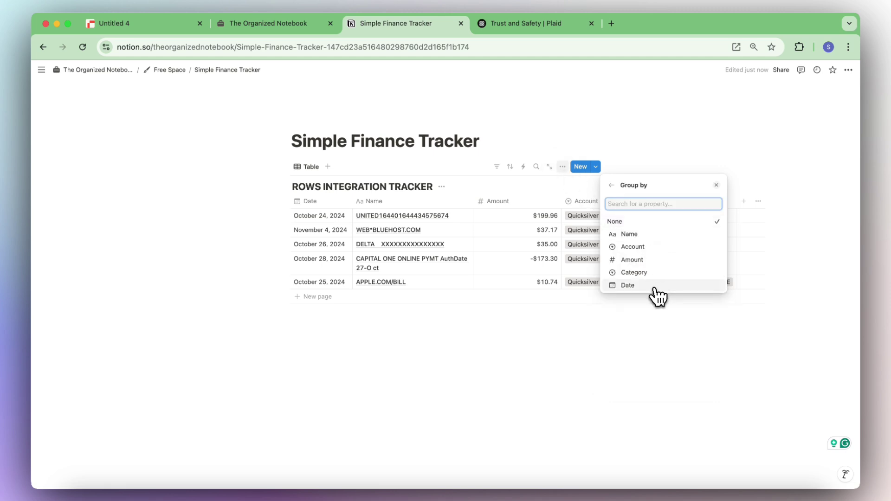
click(655, 285)
click(699, 215)
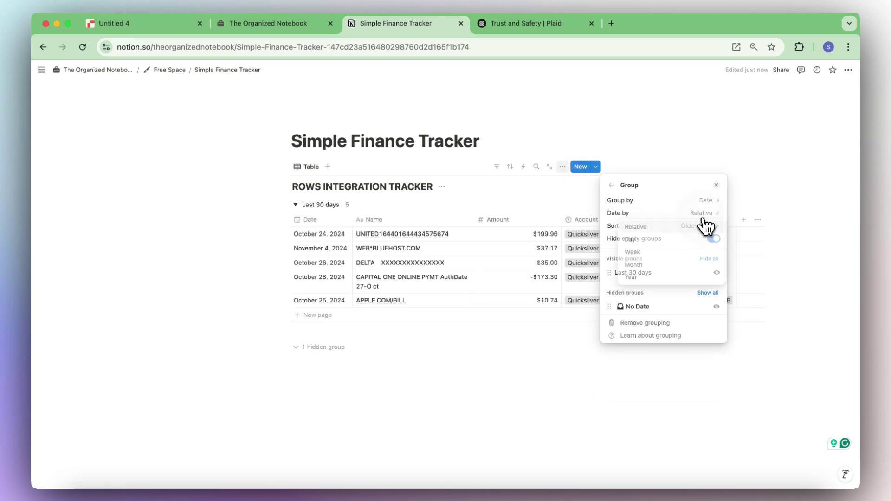
click(691, 267)
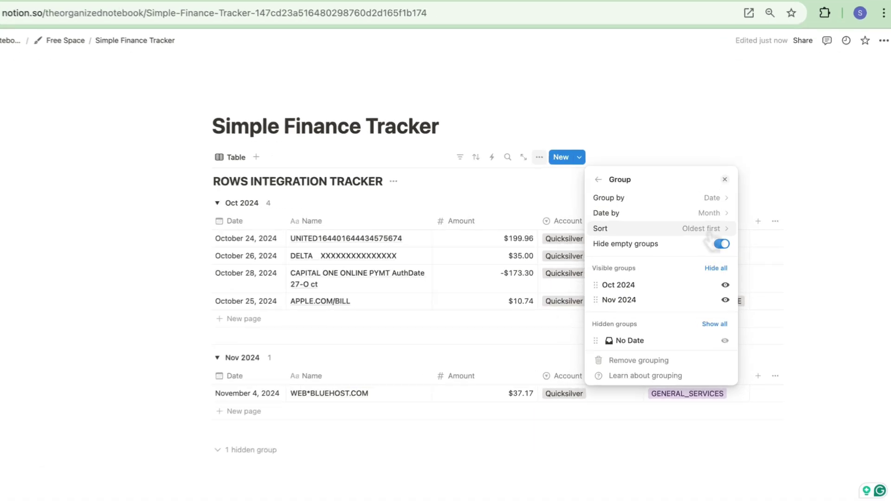
click(688, 227)
click(673, 286)
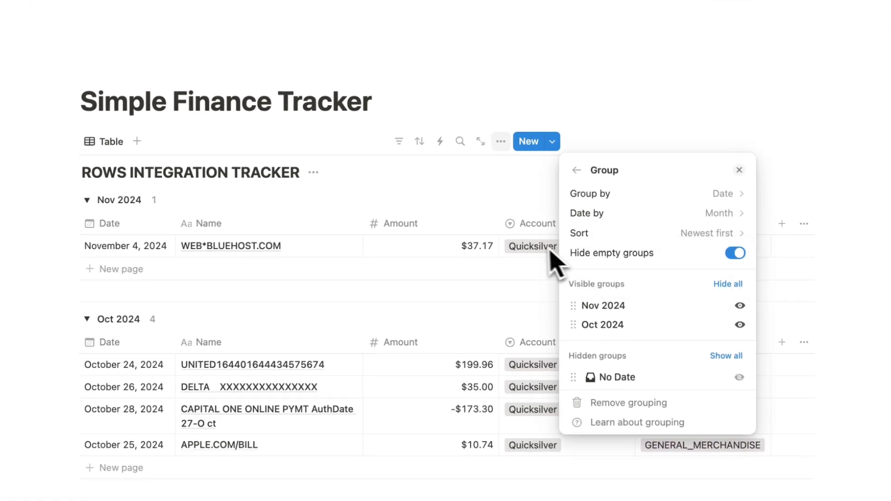
click(551, 259)
Step: Change the month groups' header calculation to the sum of Amount
click(170, 200)
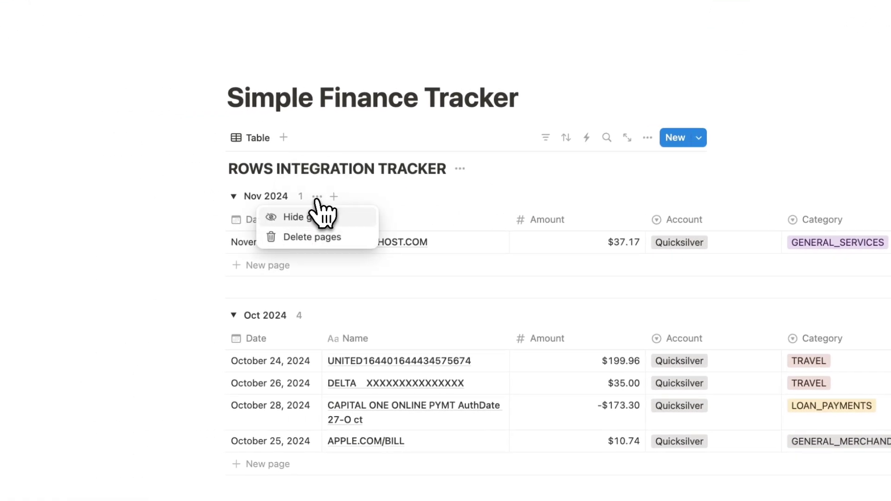
click(303, 197)
click(304, 197)
mouse_move(323, 259)
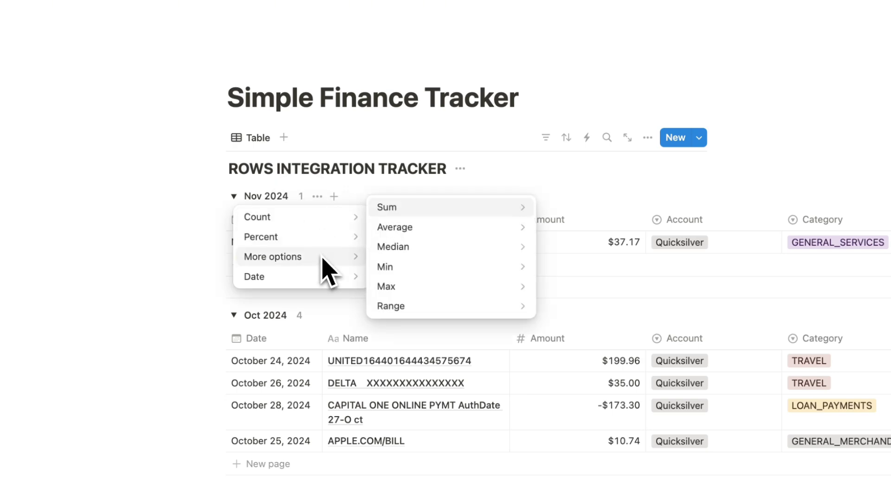
mouse_move(422, 211)
click(568, 209)
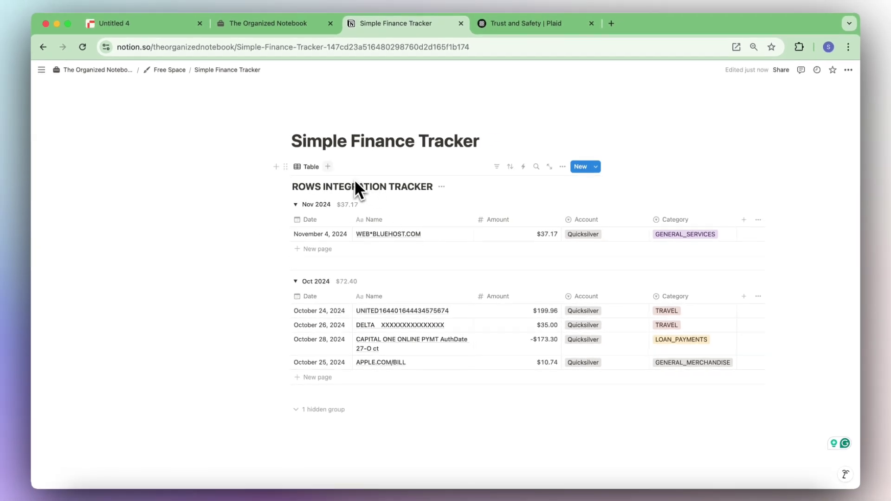
Step: Add a chart view to the tracker database and make it a donut chart
click(328, 166)
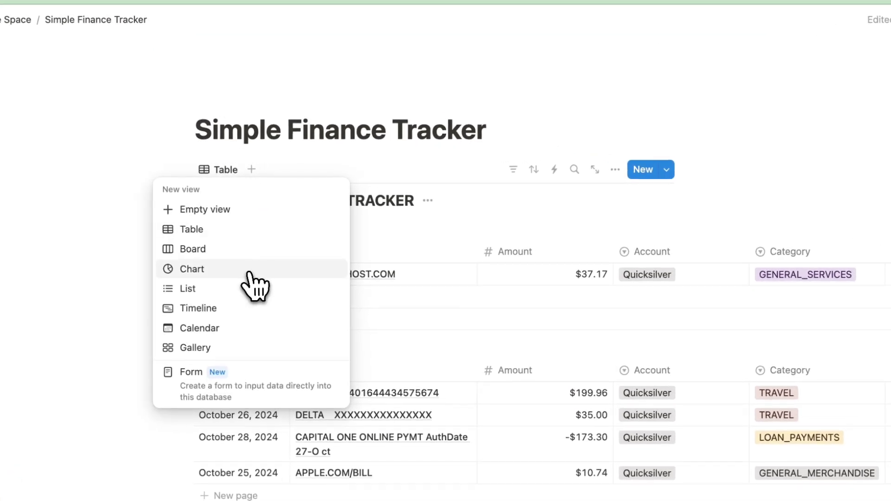
click(251, 277)
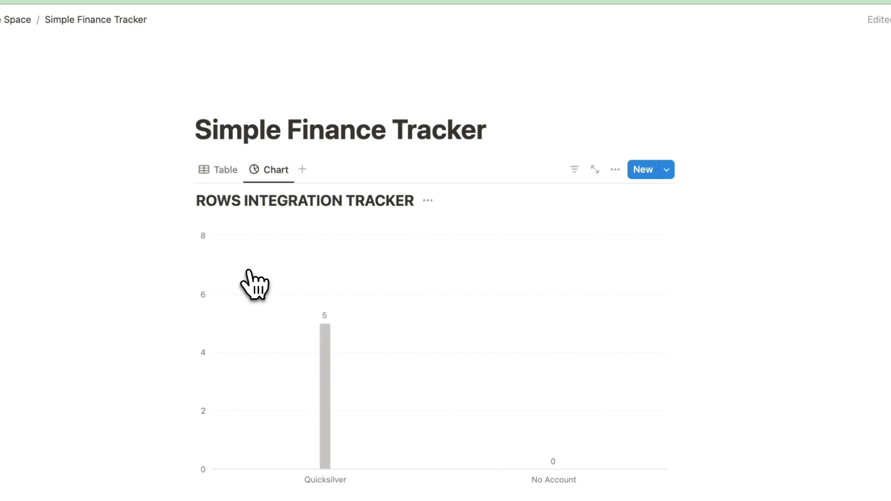
click(615, 169)
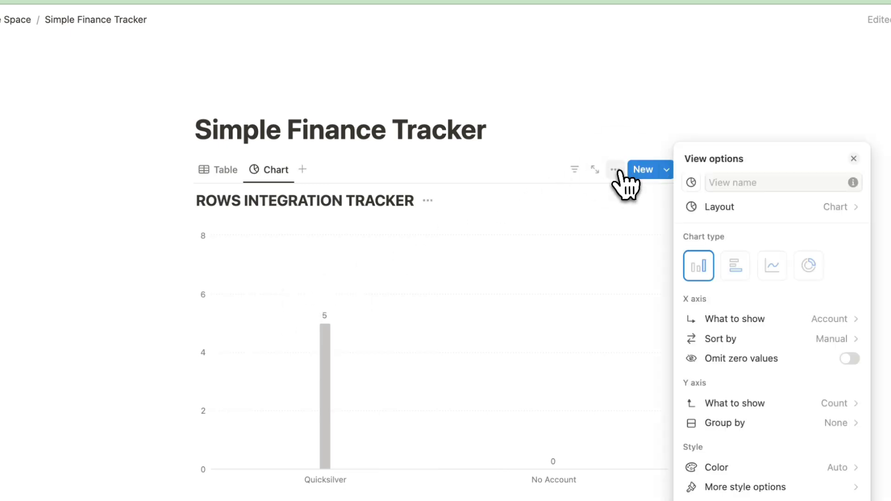
click(808, 265)
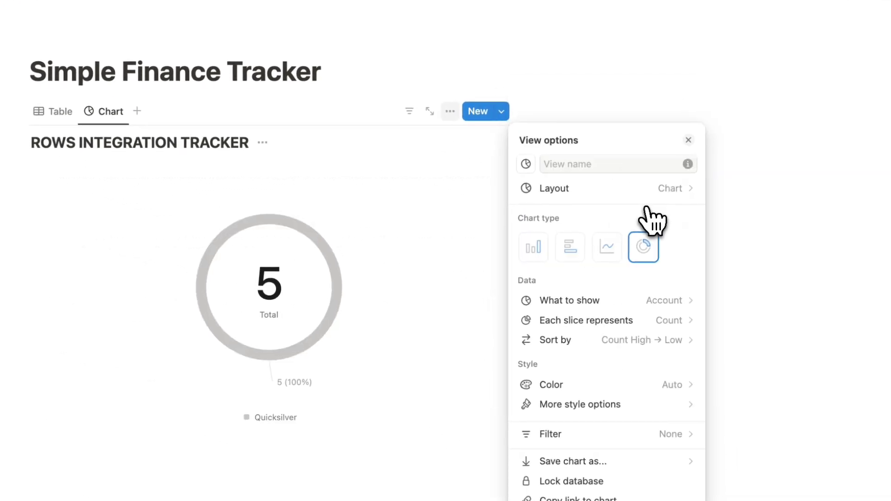
Step: Set the donut chart to show Category with each slice representing the sum of Amount, and return to the Table view
click(658, 300)
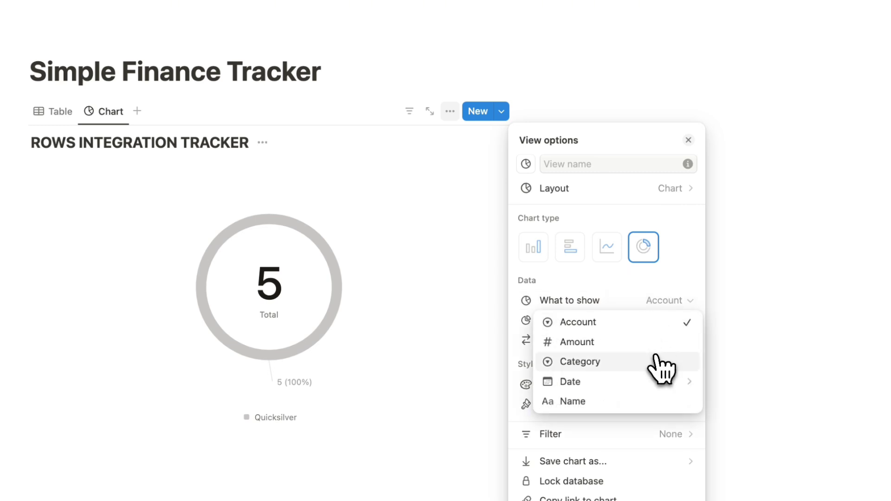
click(656, 361)
click(654, 323)
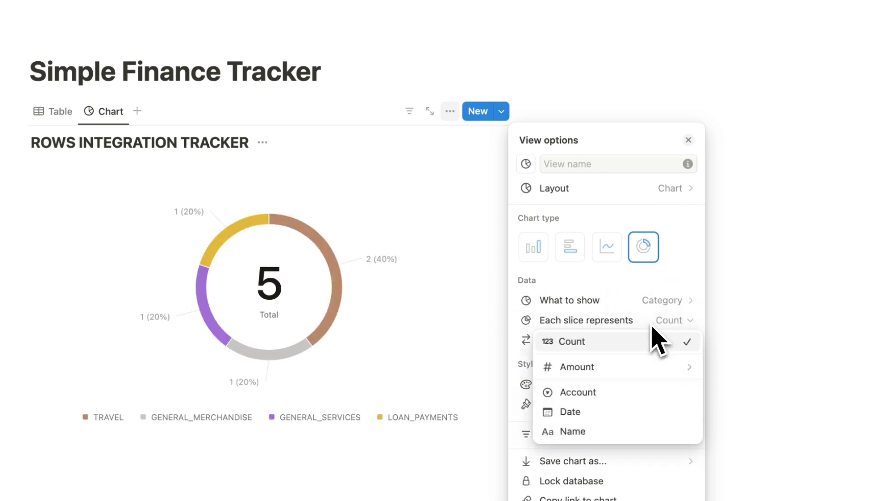
mouse_move(650, 369)
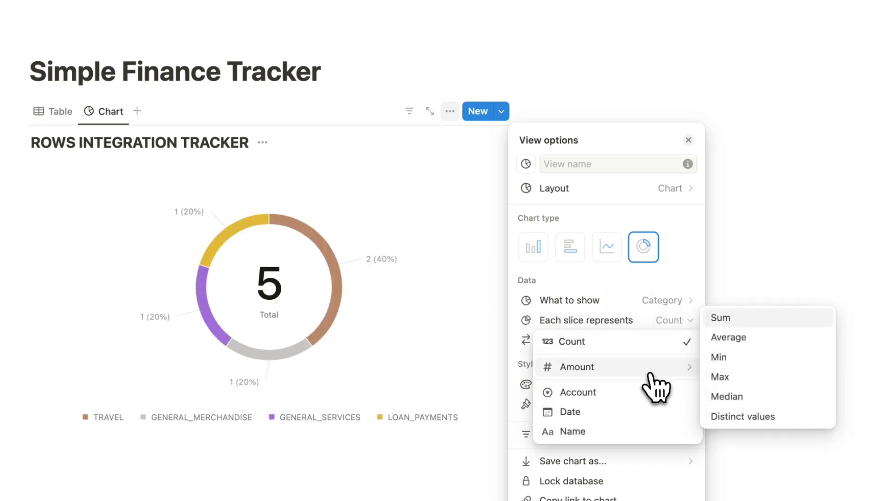
click(751, 319)
click(448, 344)
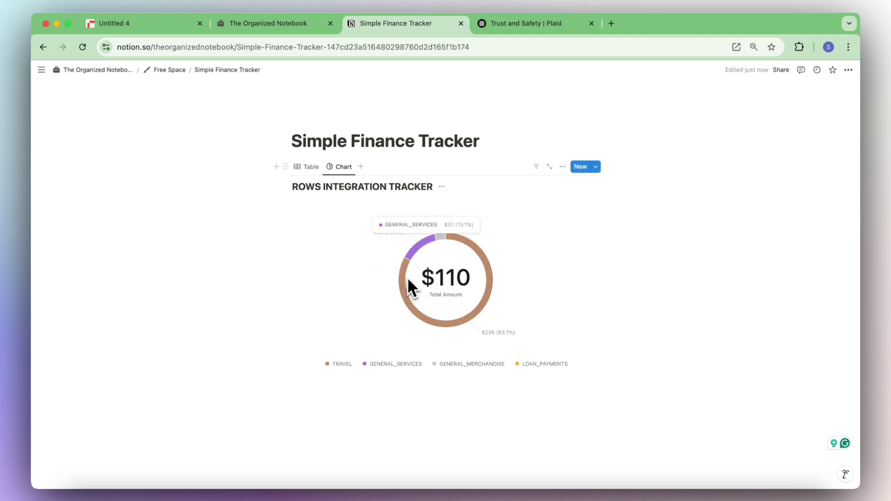
click(314, 171)
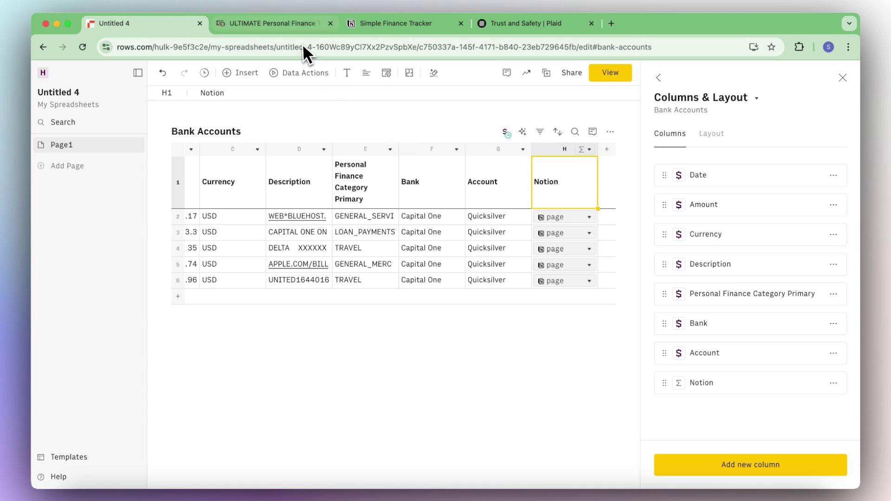
Step: In the ULTIMATE Personal Finance Tracker (ROWS) page, rename the Credit Card A account as Quicksilver Credit Card
click(285, 25)
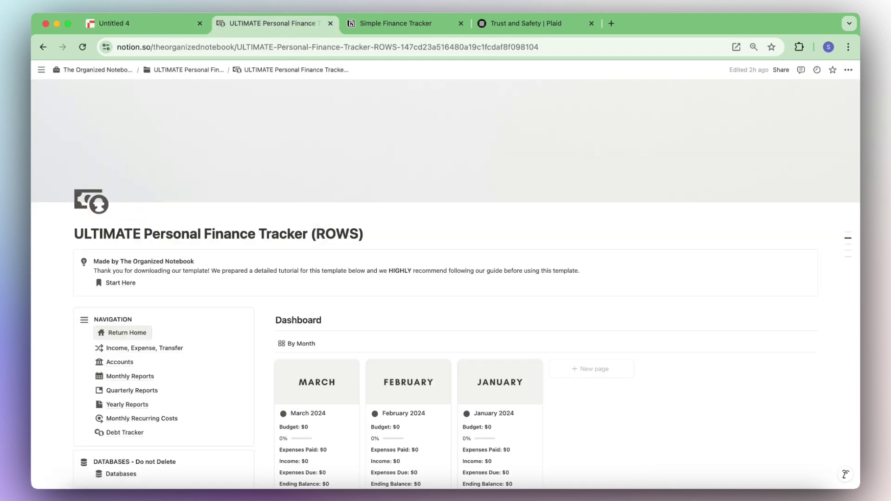
scroll(446, 288, down, 2)
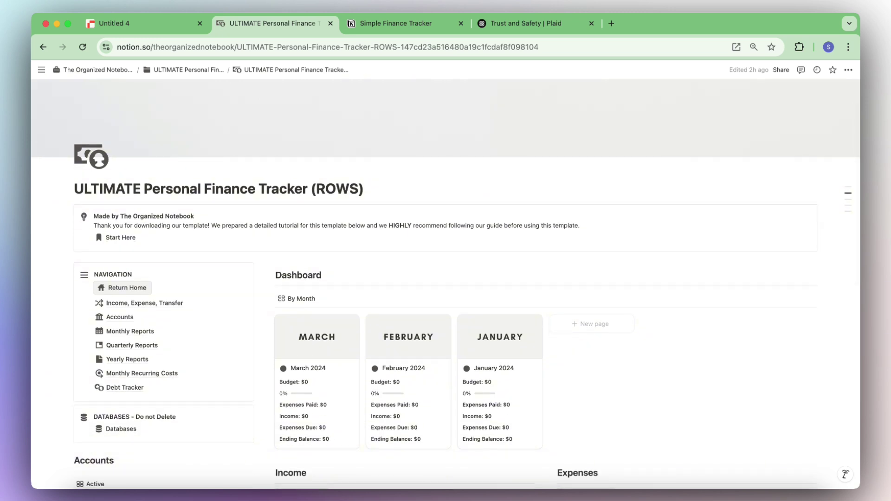
scroll(315, 229, down, 5)
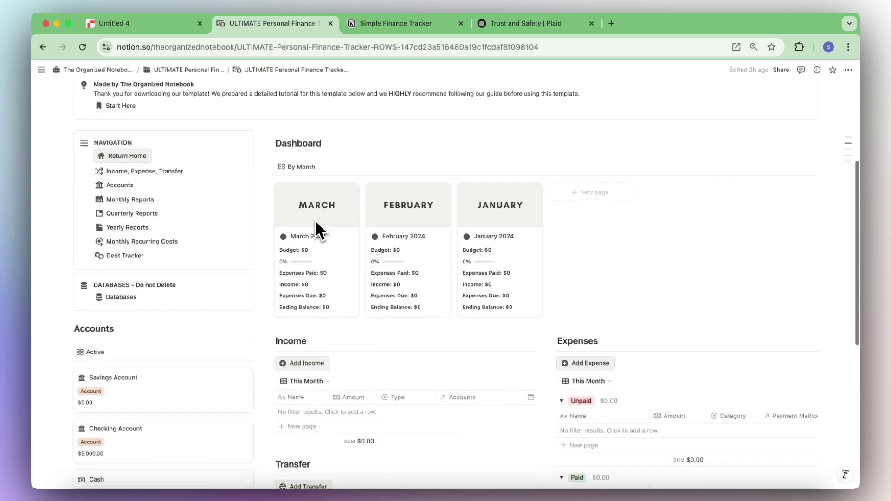
scroll(158, 275, down, 3)
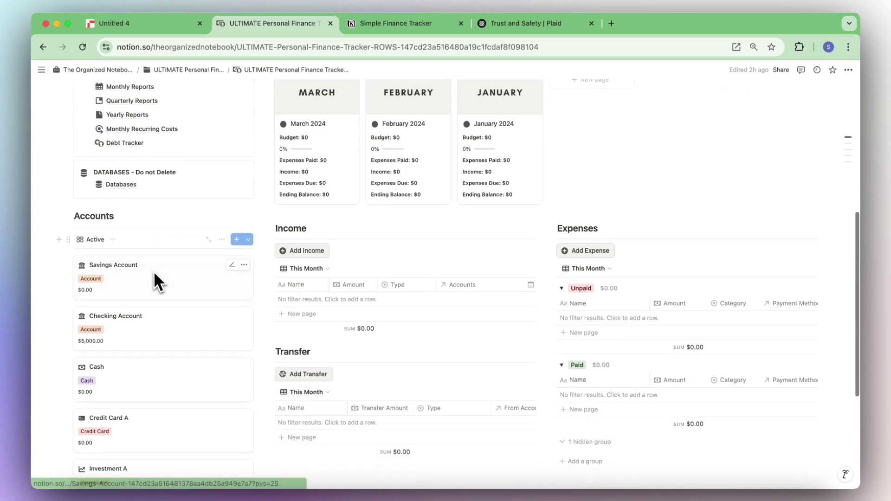
mouse_move(123, 186)
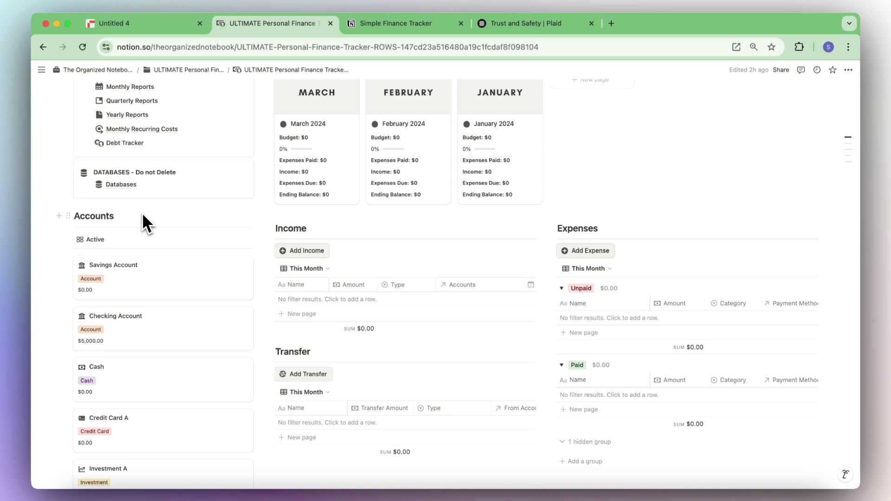
scroll(144, 217, down, 6)
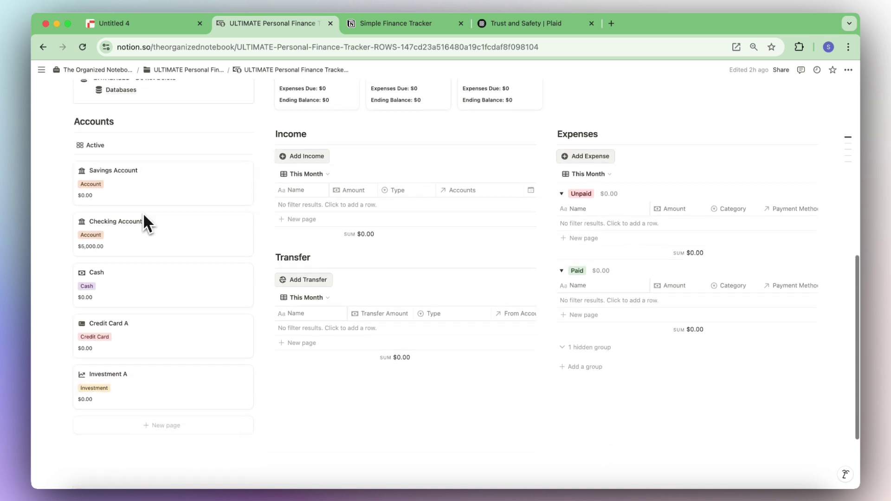
click(175, 283)
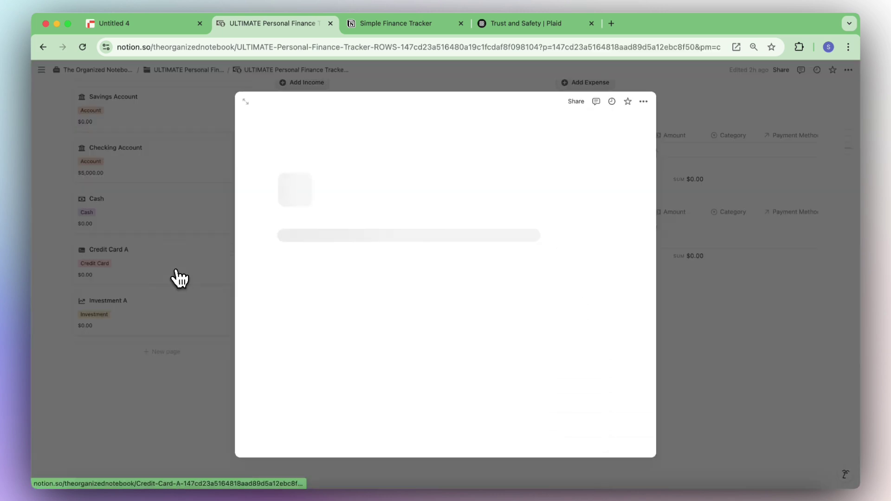
double_click(342, 216)
triple_click(343, 215)
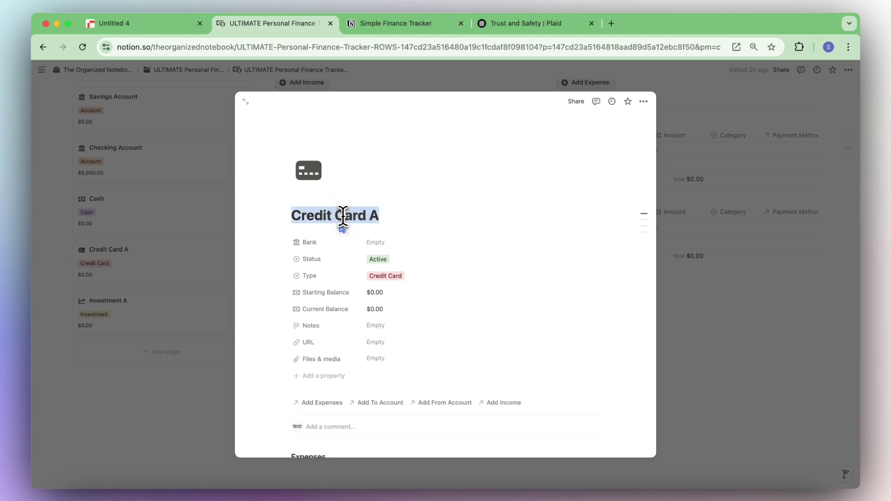
text(Qui)
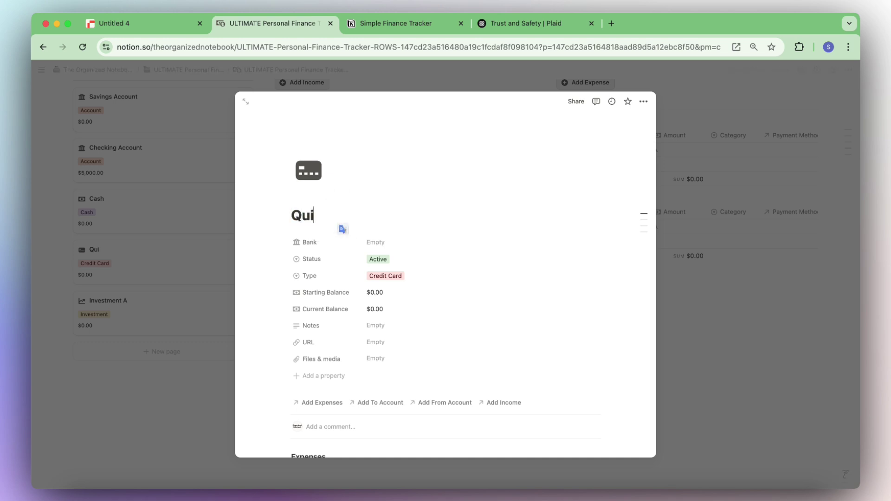
text(cksilver)
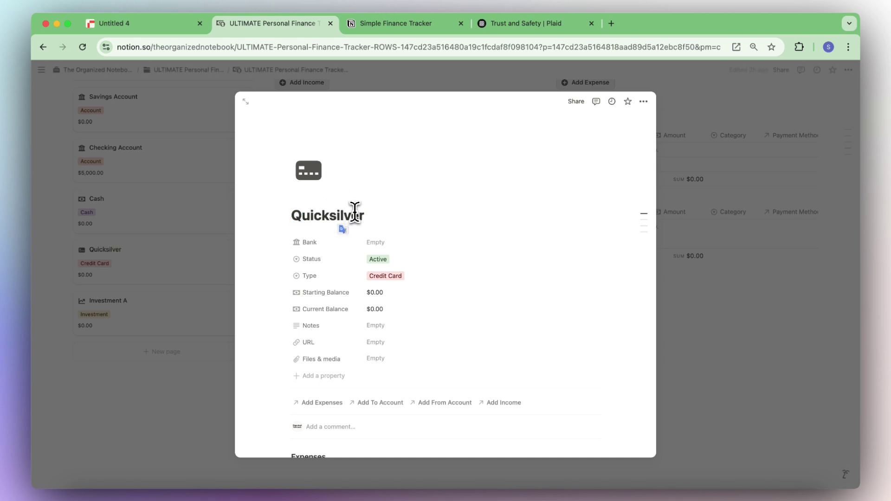
text( Credit C)
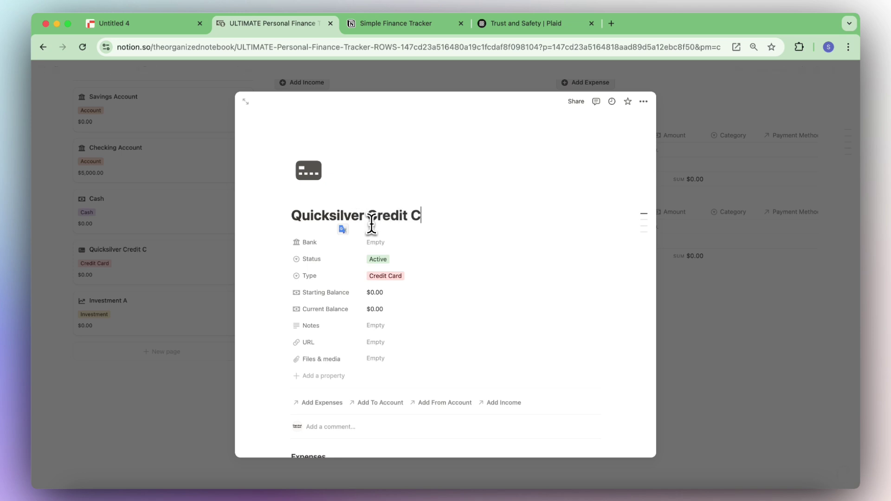
text(ard)
click(671, 281)
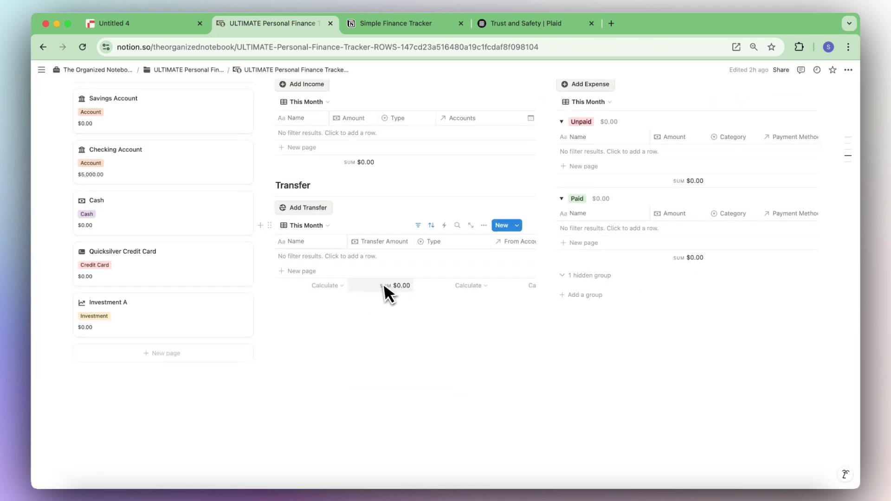
Step: Open the Expenses database from the template's Databases page and show its This Month view
scroll(280, 308, up, 10)
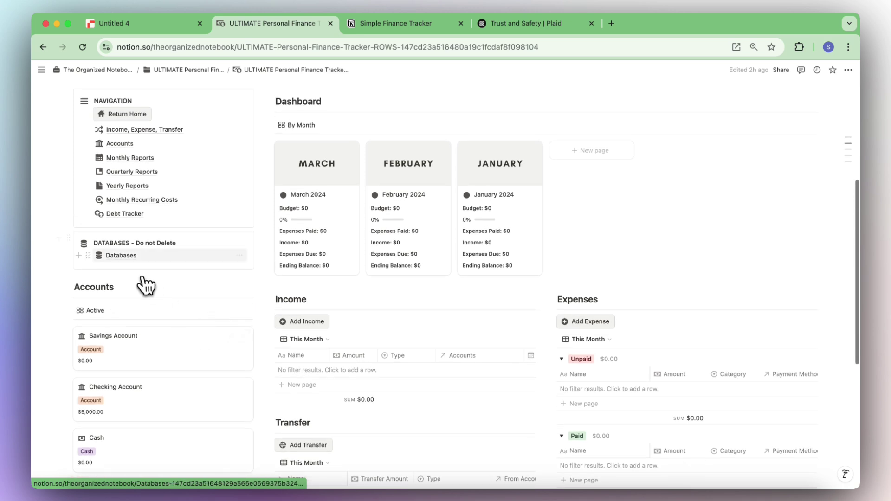
click(121, 257)
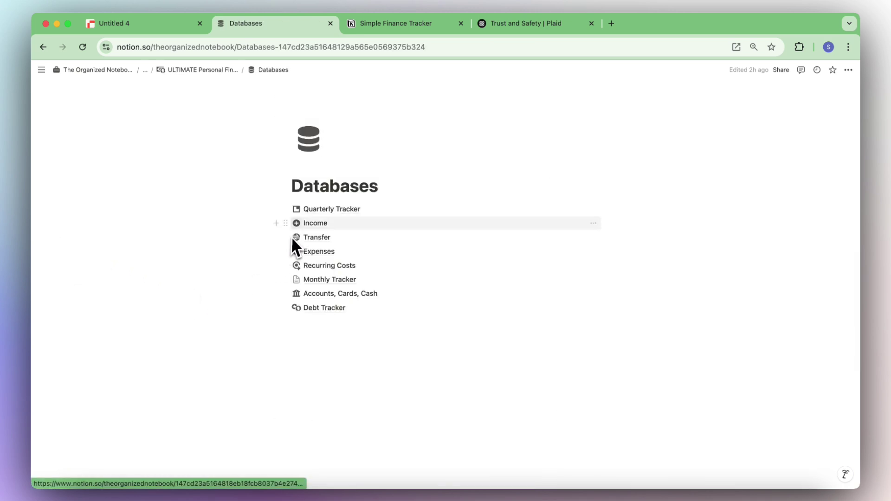
click(331, 252)
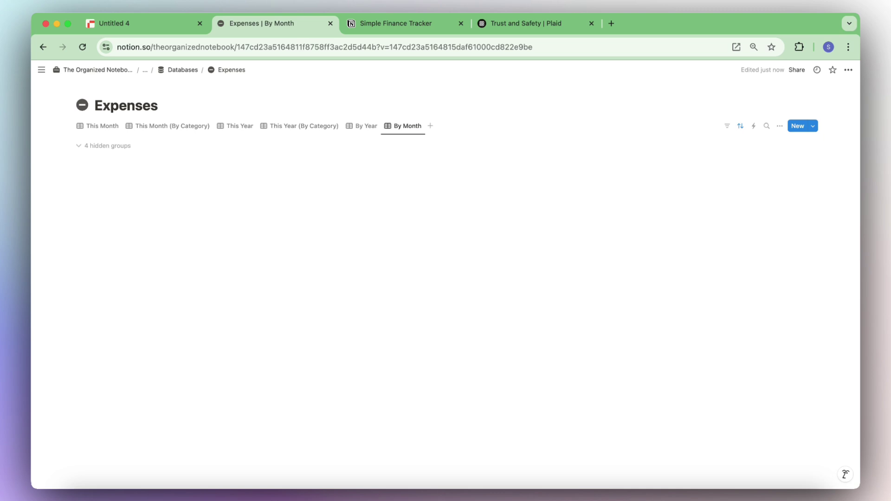
click(97, 128)
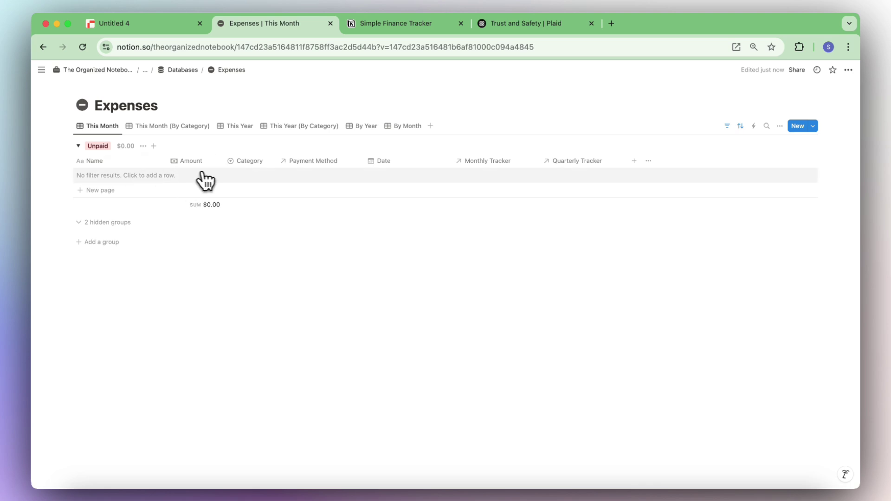
Step: Add a text property named Account to the Expenses database
click(634, 161)
text(Account)
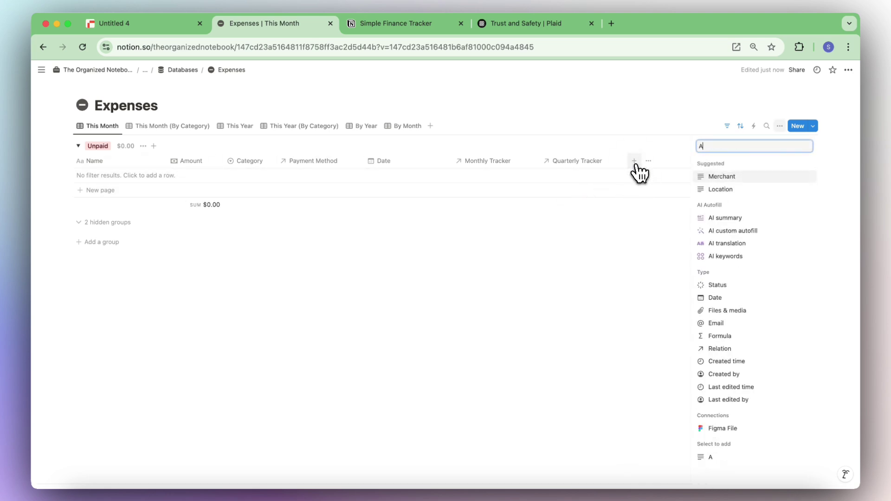
click(718, 181)
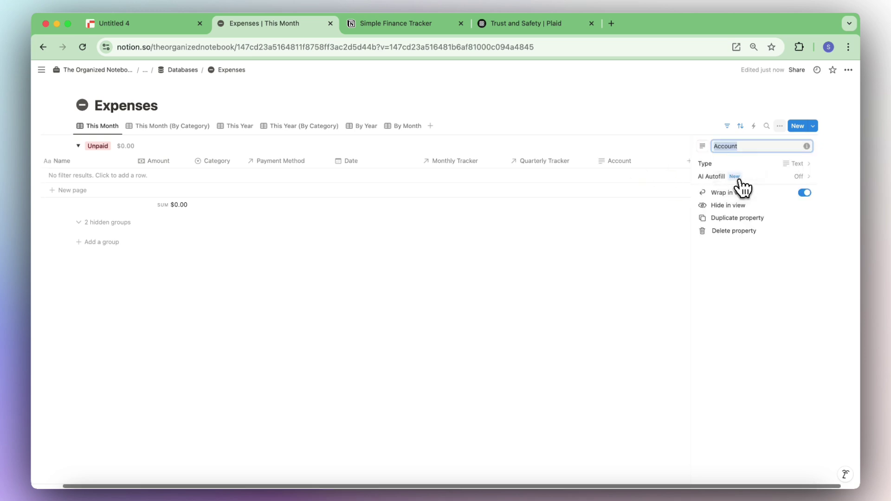
click(641, 149)
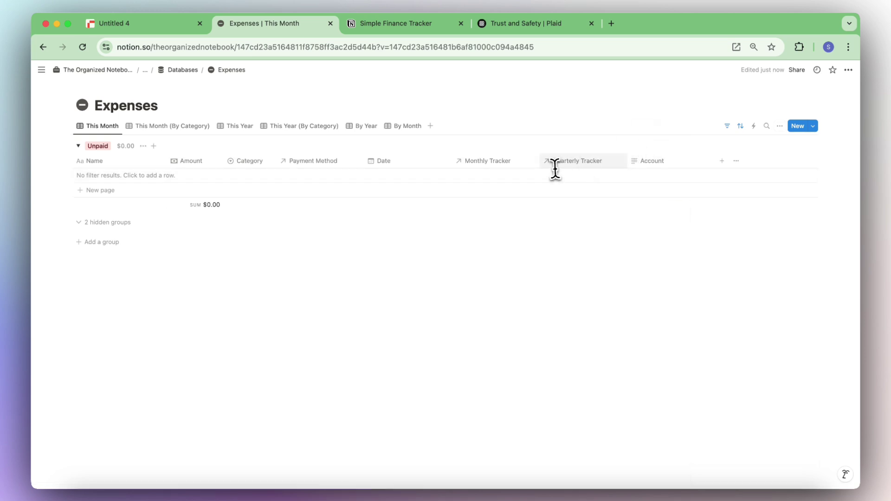
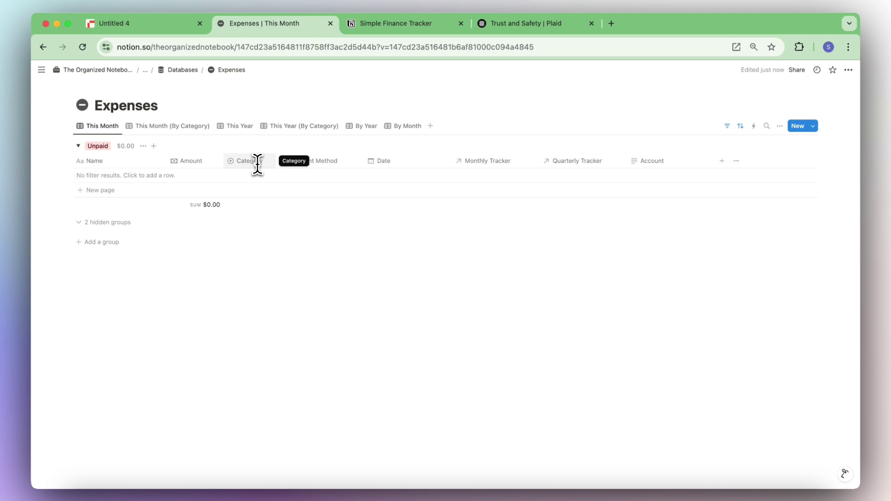
Step: Take the GENERAL_SERVICES category name from the Rows Bank Accounts table and add it as a Category option in the Notion Expenses database
click(171, 29)
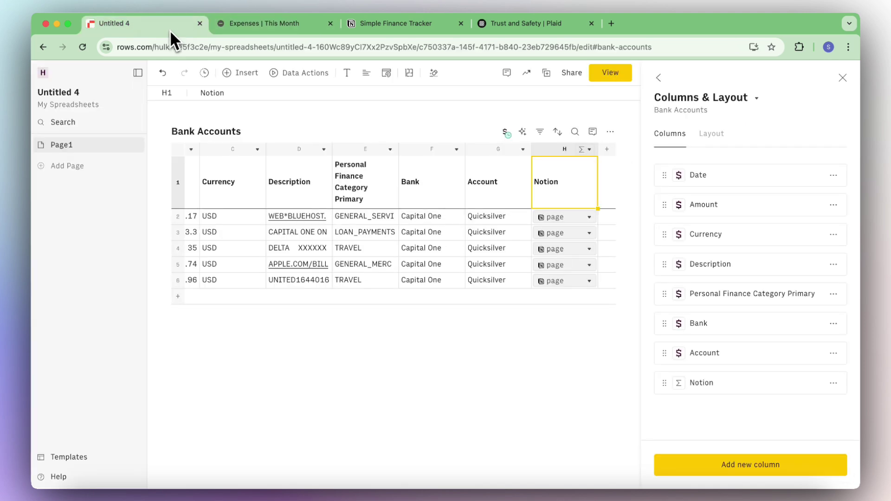
click(366, 220)
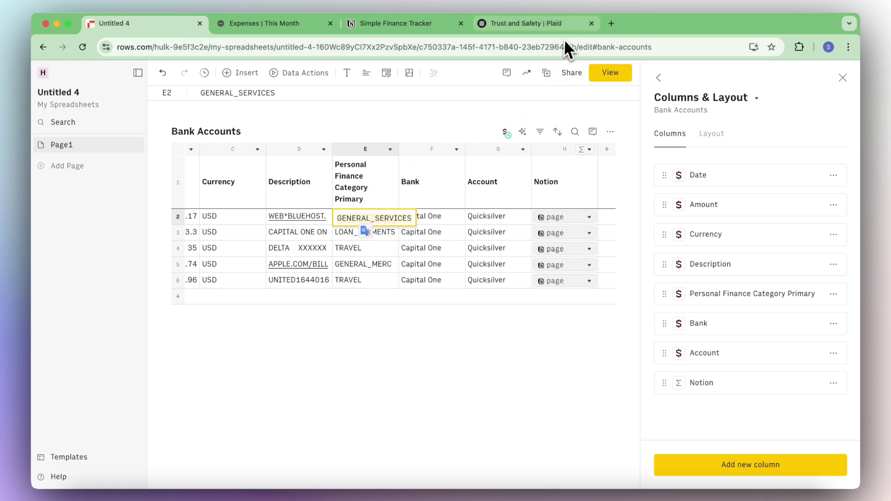
click(297, 26)
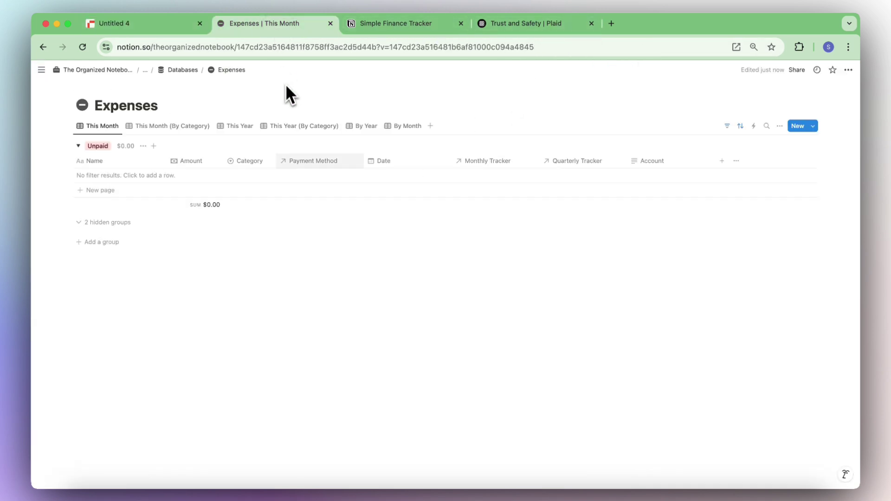
click(247, 161)
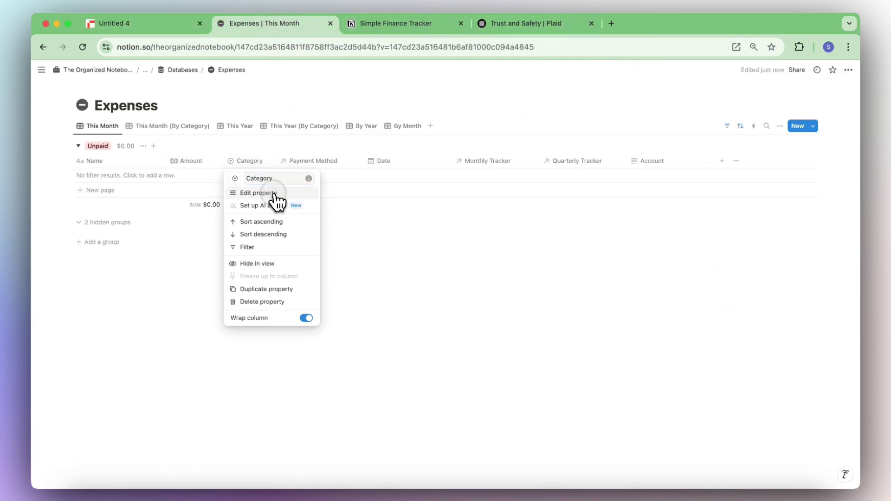
click(259, 193)
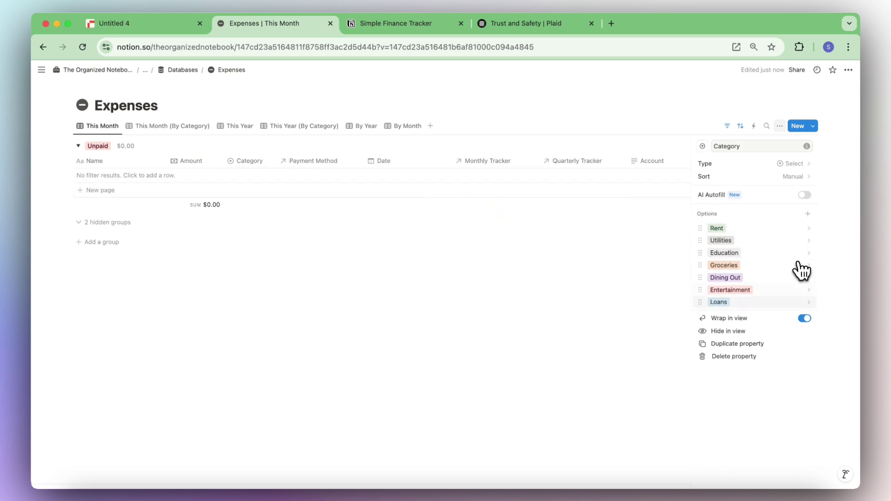
click(807, 214)
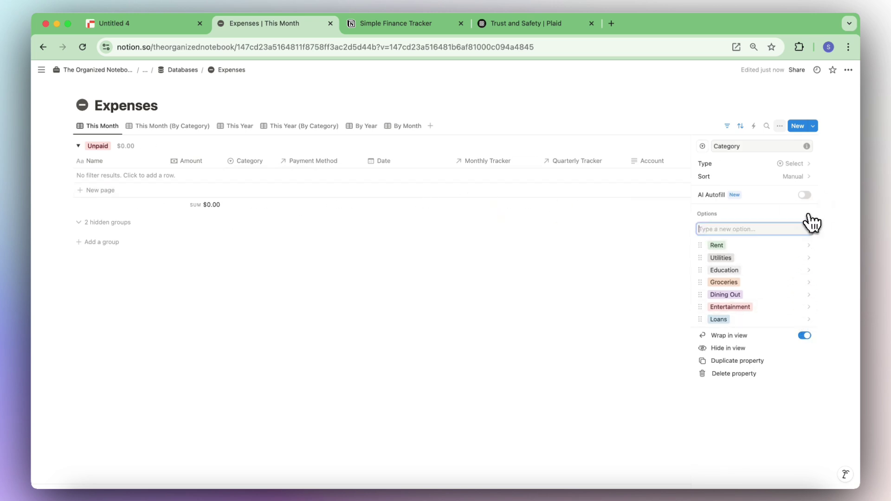
text(GENERAL_SERVICES)
key(Return)
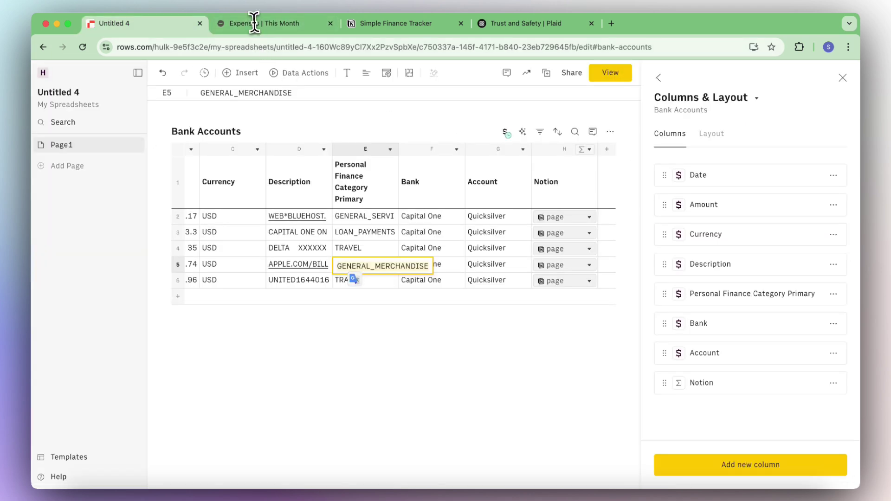
Step: Return to the Expenses database in Notion and add GENERAL_MERCHANDISE as another option of the Category property
click(268, 25)
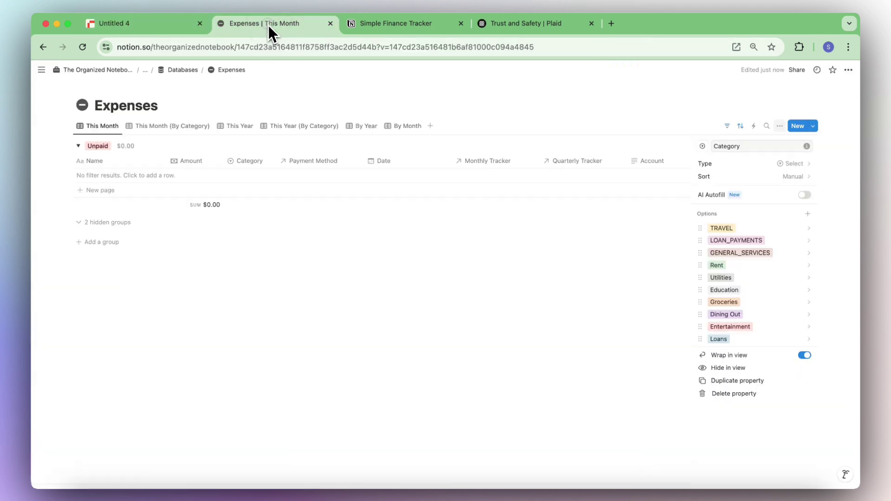
click(807, 214)
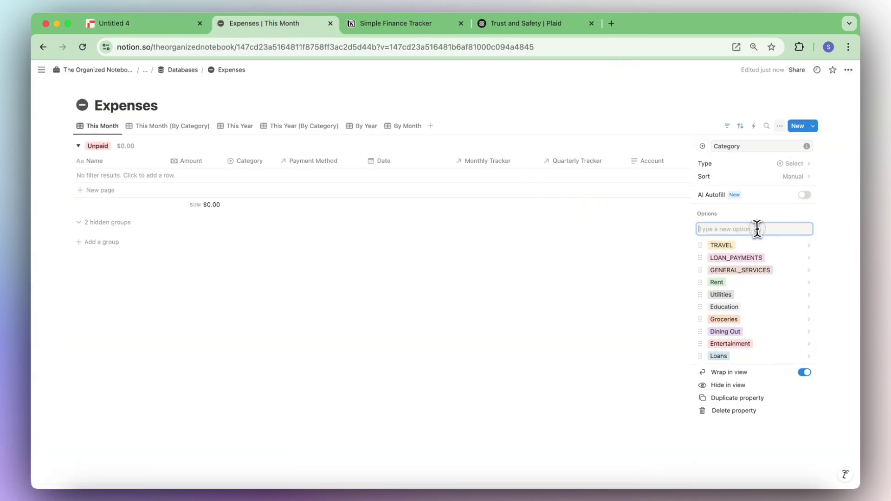
text(GENERAL_MERCHANDISE)
key(Return)
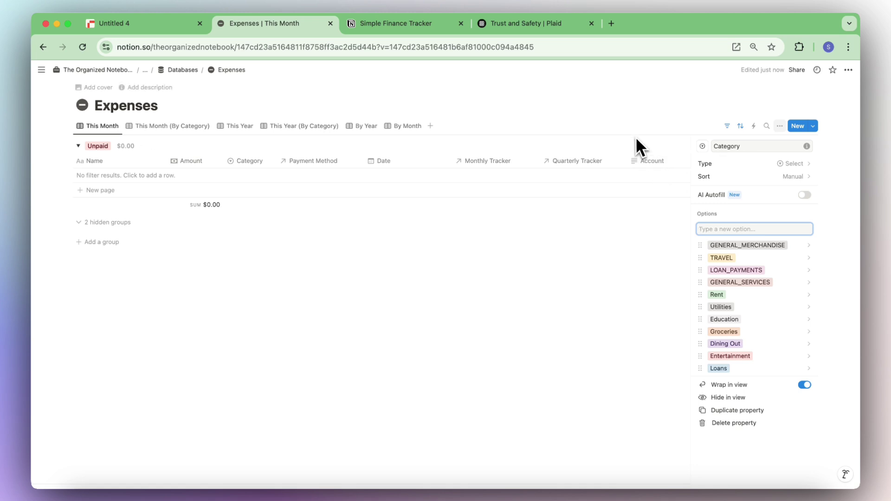
Step: Finish editing the Category options and show the By Month view of the Expenses database
click(836, 170)
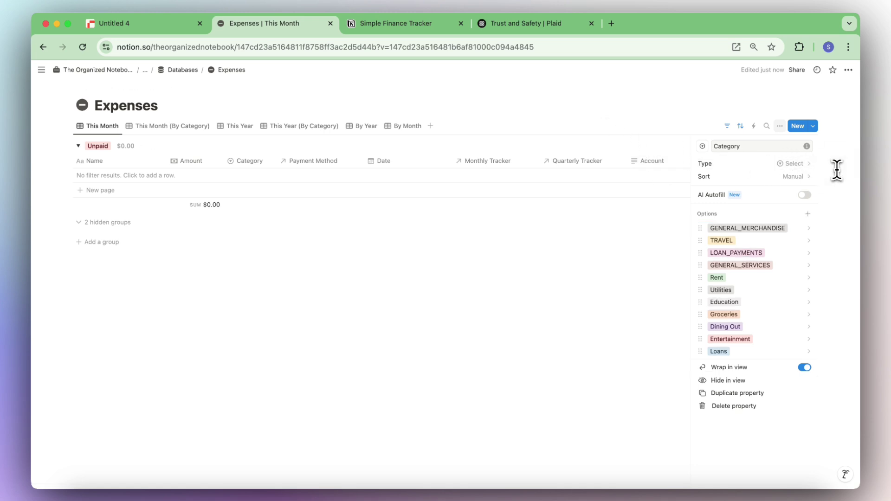
click(687, 127)
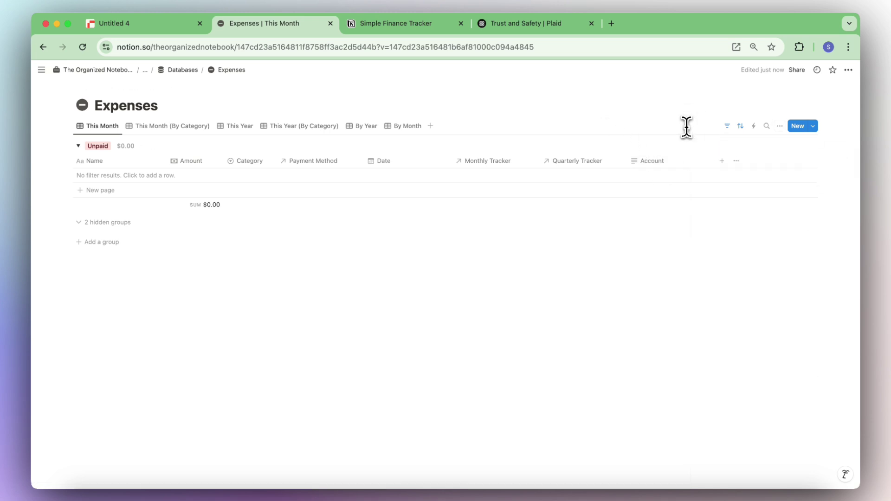
click(408, 126)
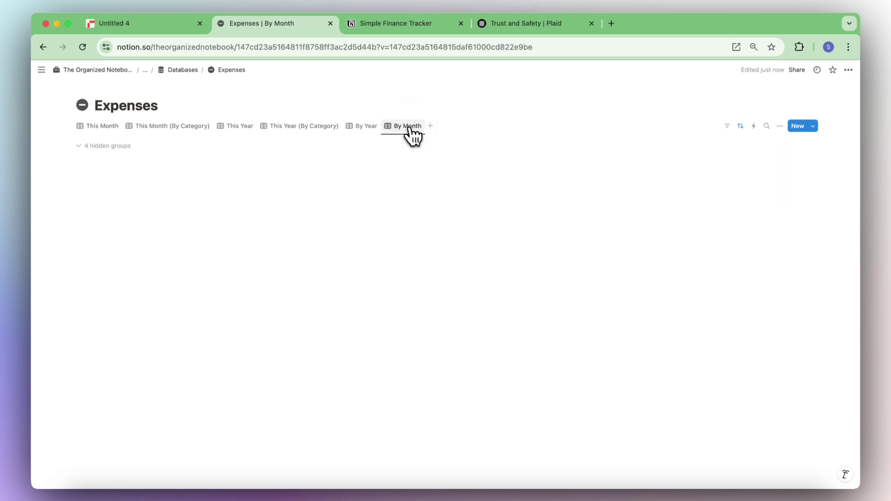
Step: Start an automation for Expenses triggered when Account is set to Quicksilver, checking the account name against the Rows Bank Accounts table
click(756, 131)
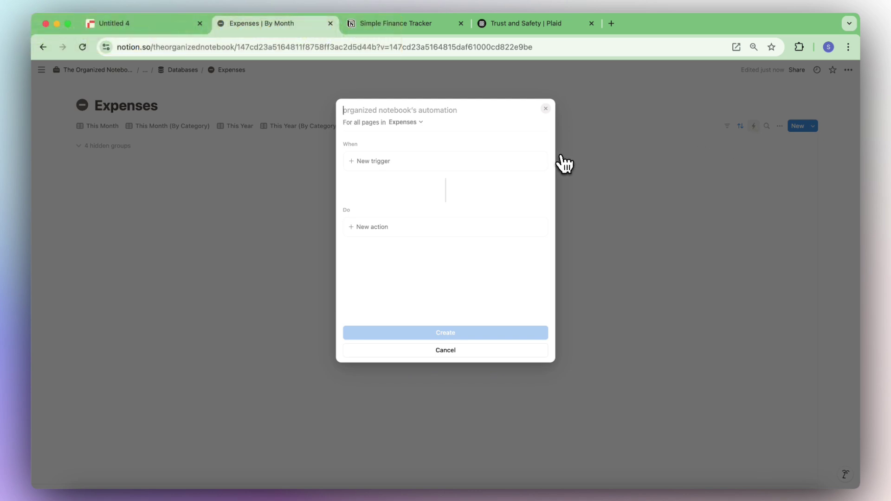
click(378, 168)
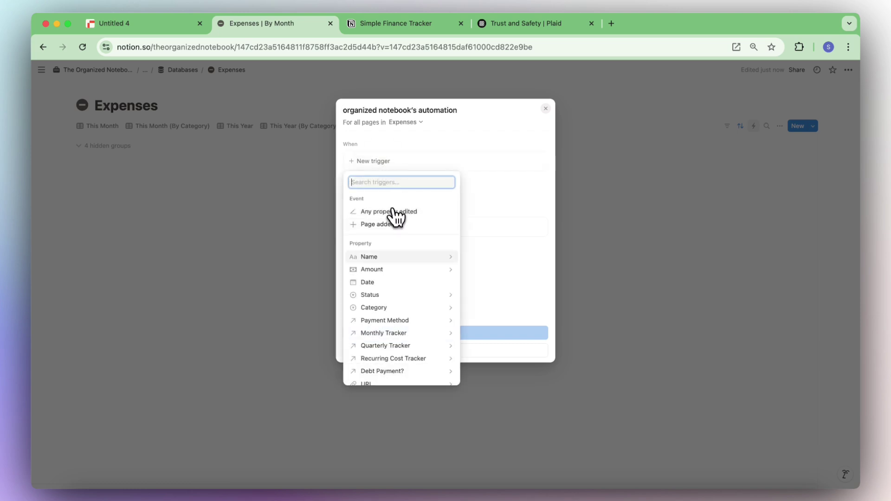
scroll(405, 261, down, 1)
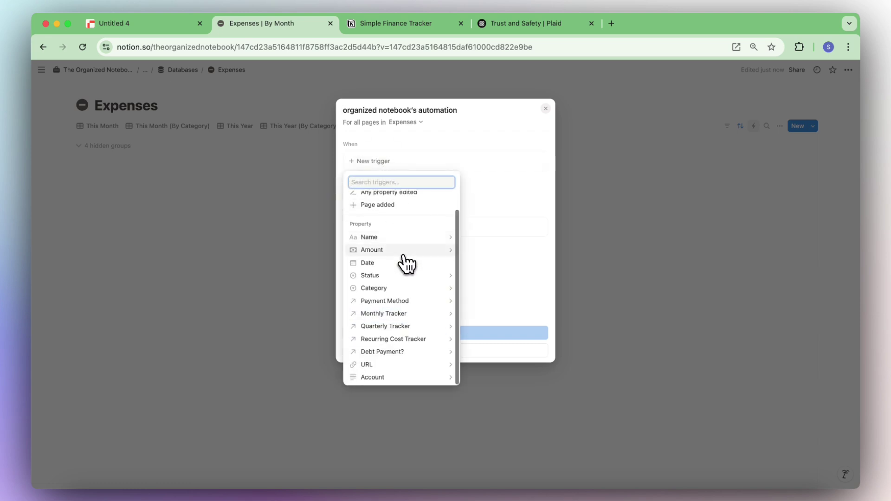
click(394, 376)
click(378, 202)
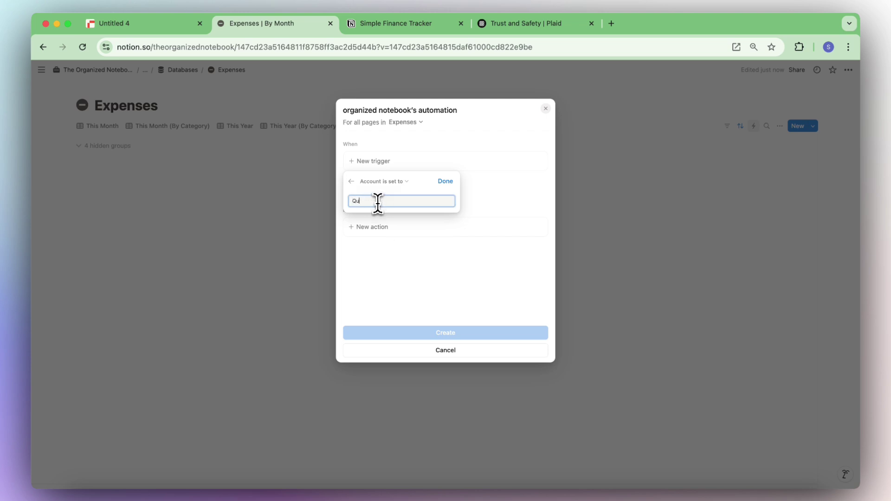
click(444, 182)
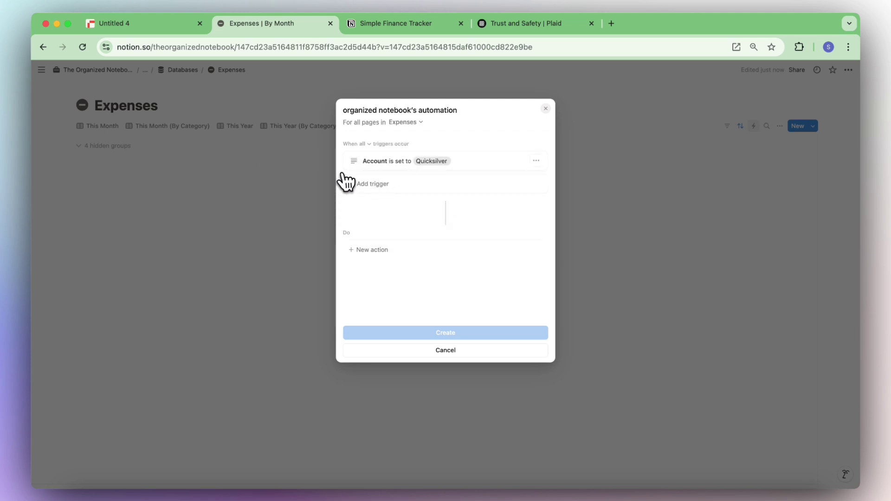
click(158, 27)
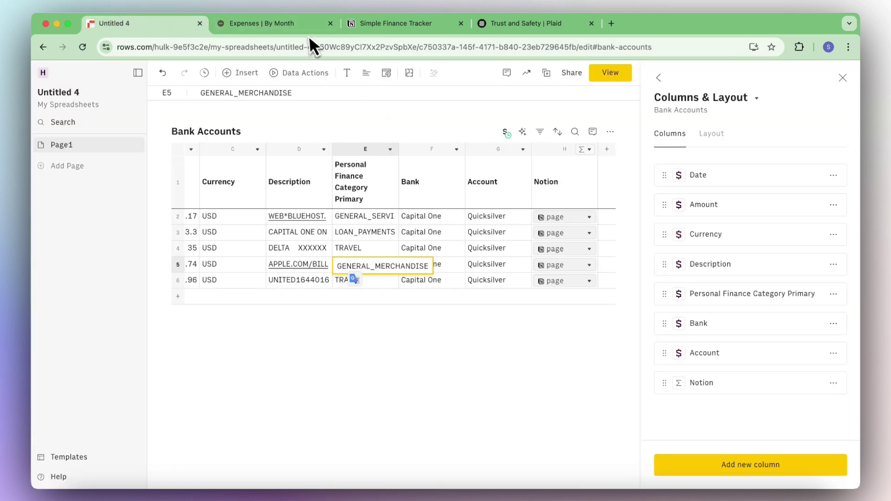
click(297, 26)
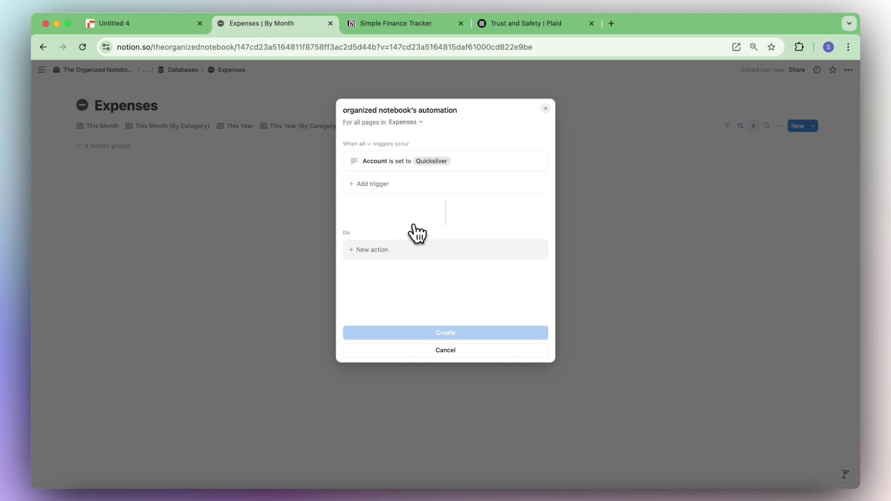
Step: Add an automation action that replaces Payment Method with Quicksilver Credit Card
click(417, 262)
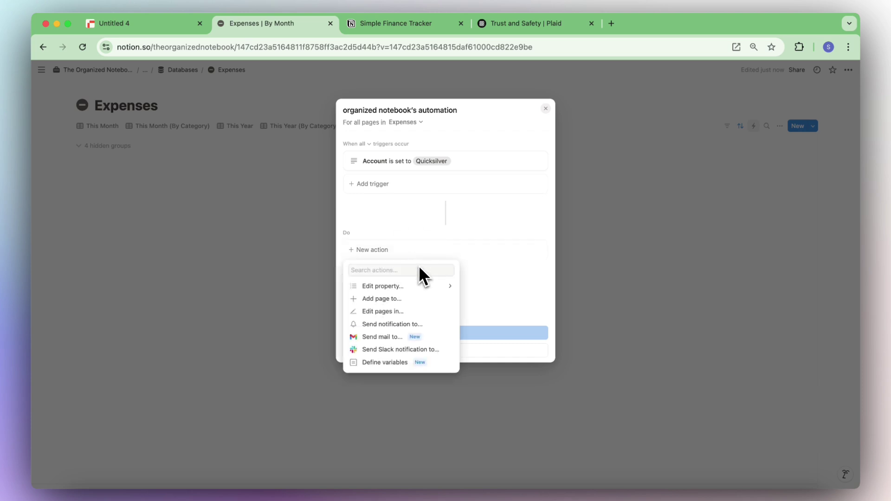
click(424, 286)
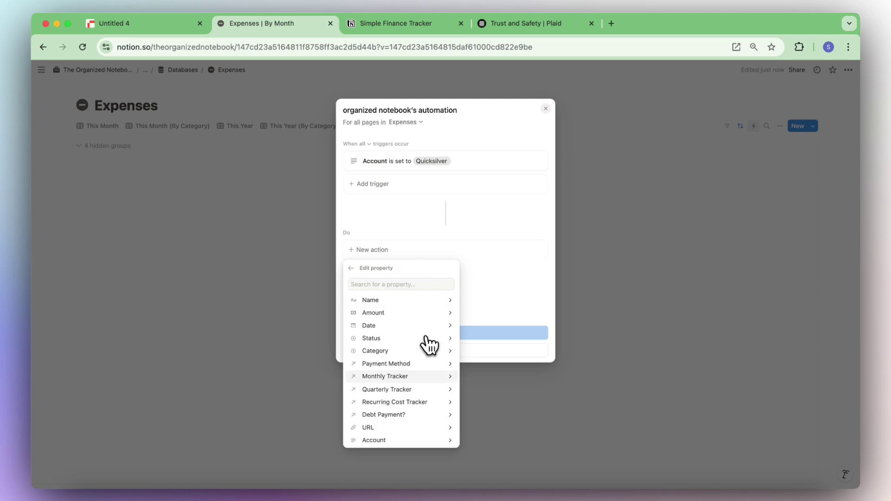
click(422, 365)
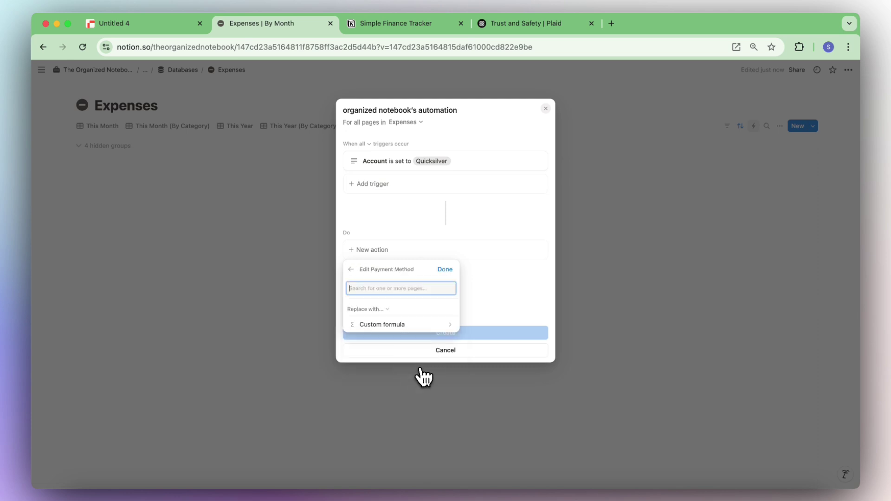
click(410, 325)
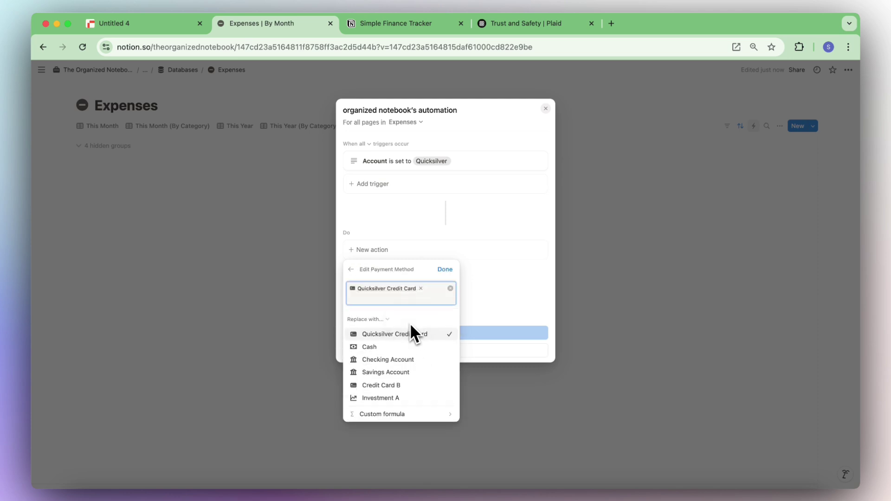
click(445, 269)
Step: Add a second action that sets Status to Paid, create the automation, and close the automations list
click(398, 292)
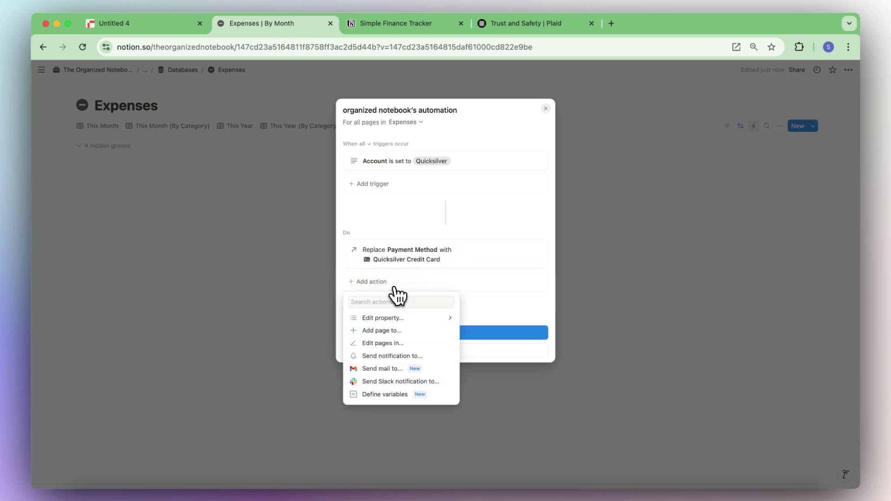
click(407, 315)
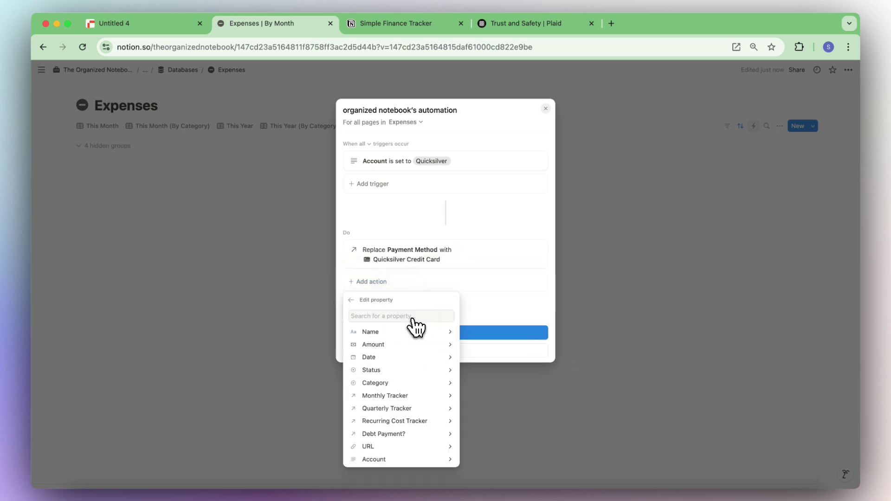
click(413, 370)
click(395, 335)
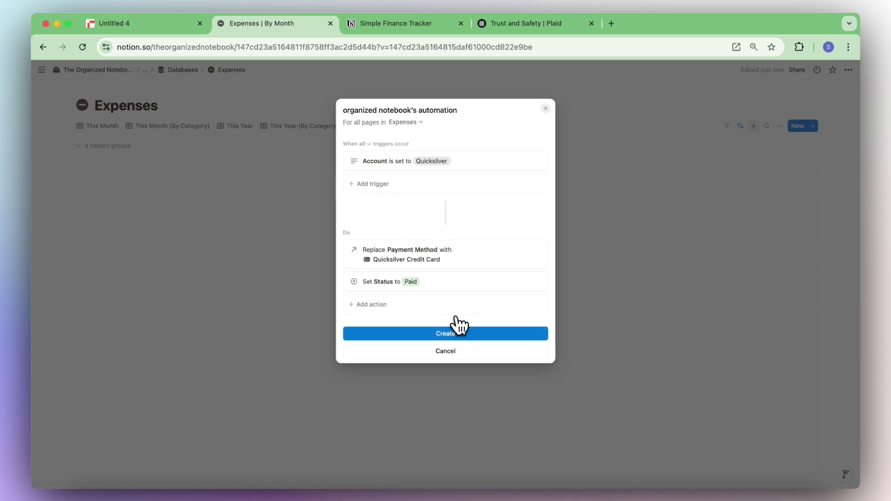
click(465, 343)
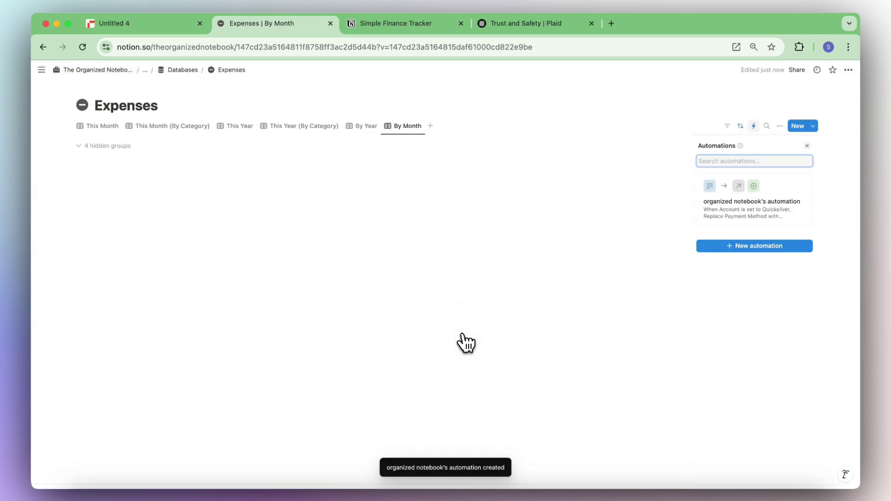
click(465, 343)
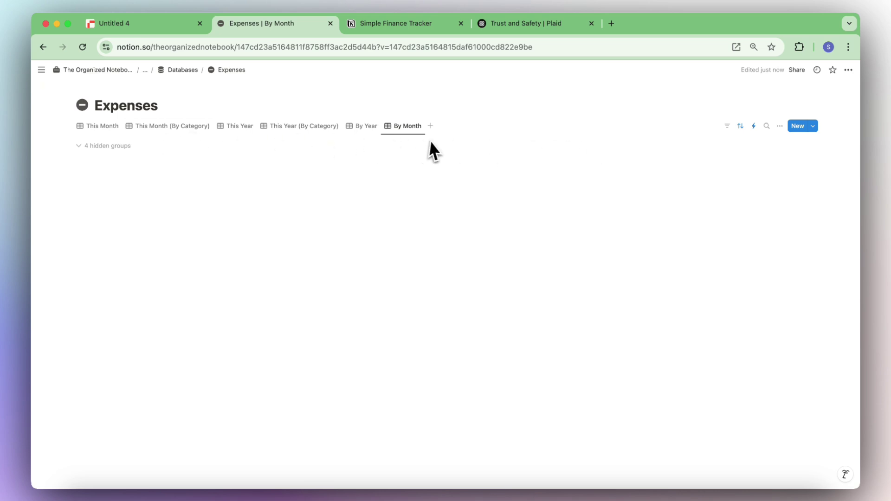
Step: Copy the link to the By Month view and open the Notion column's formula in the Rows Bank Accounts table for editing
click(780, 127)
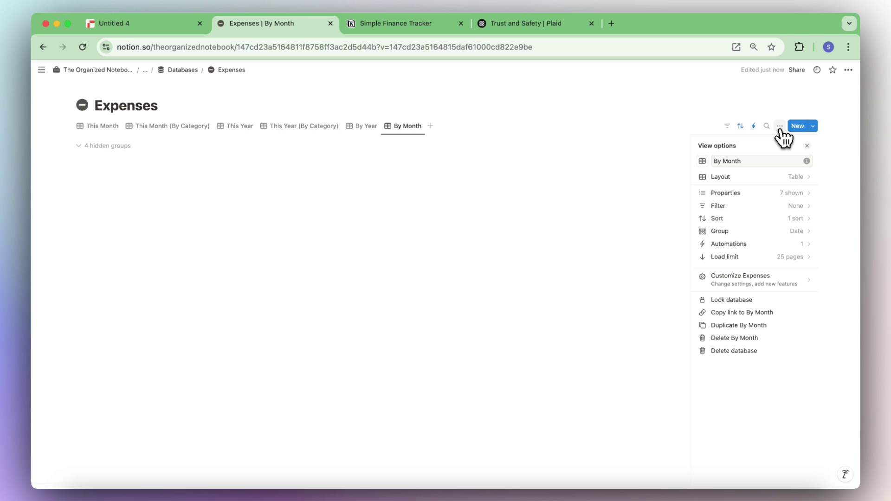
click(781, 313)
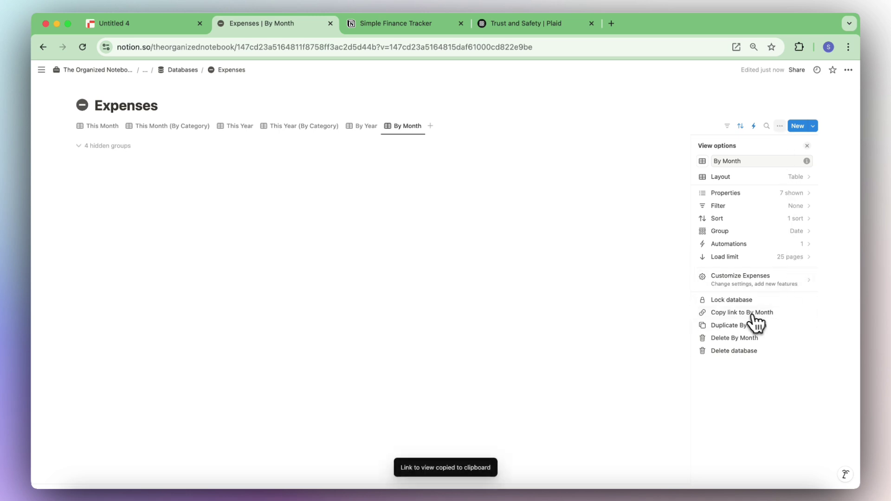
click(153, 28)
click(589, 149)
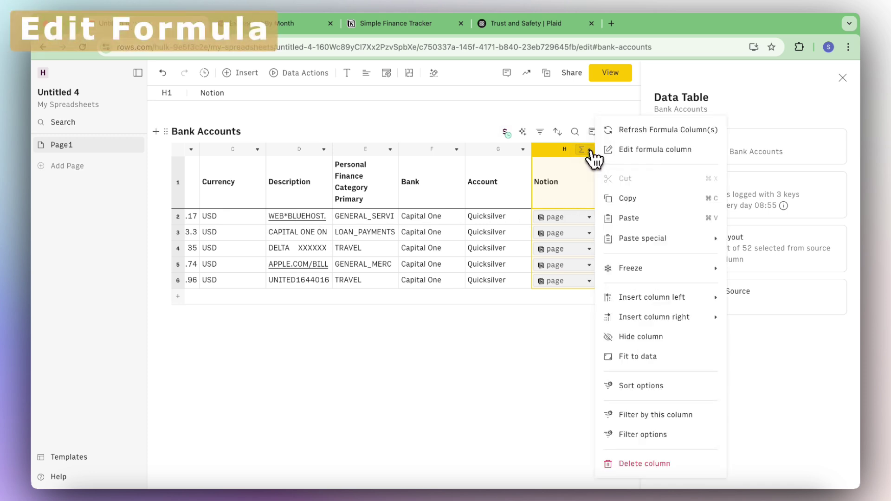
click(617, 150)
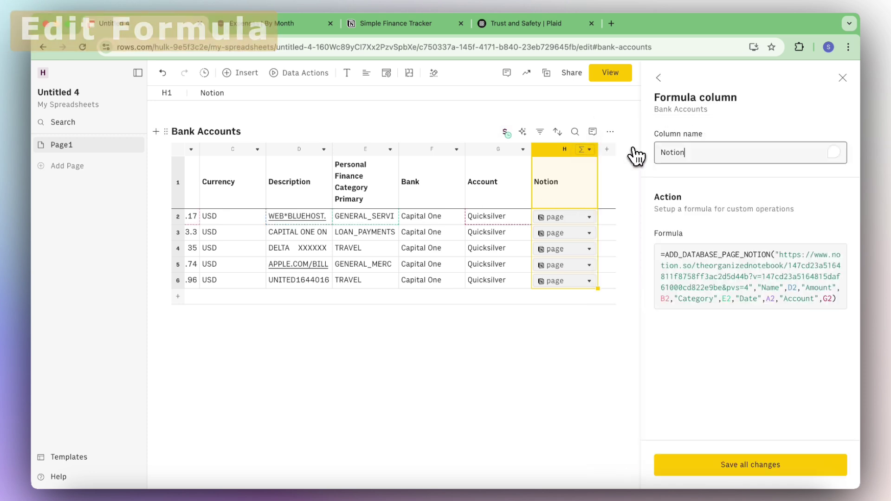
click(750, 284)
click(780, 255)
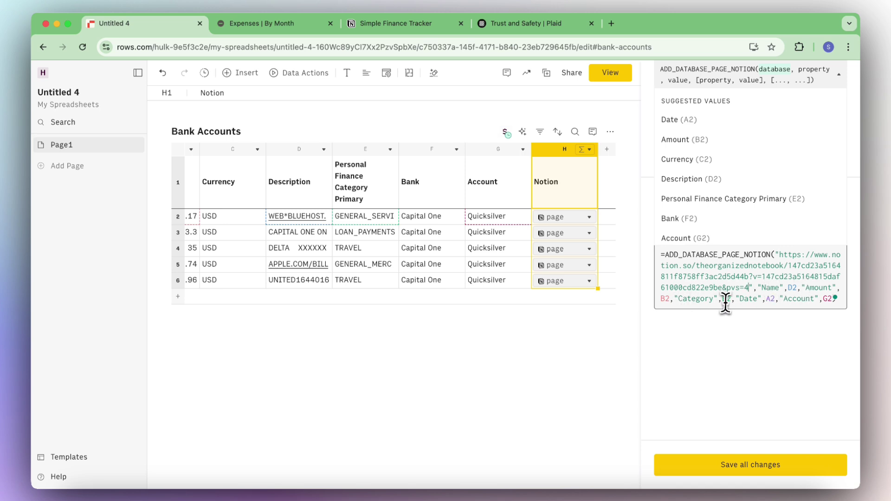
Step: Check the This Month view of the Expenses database in Notion and return to the Rows spreadsheet
click(293, 25)
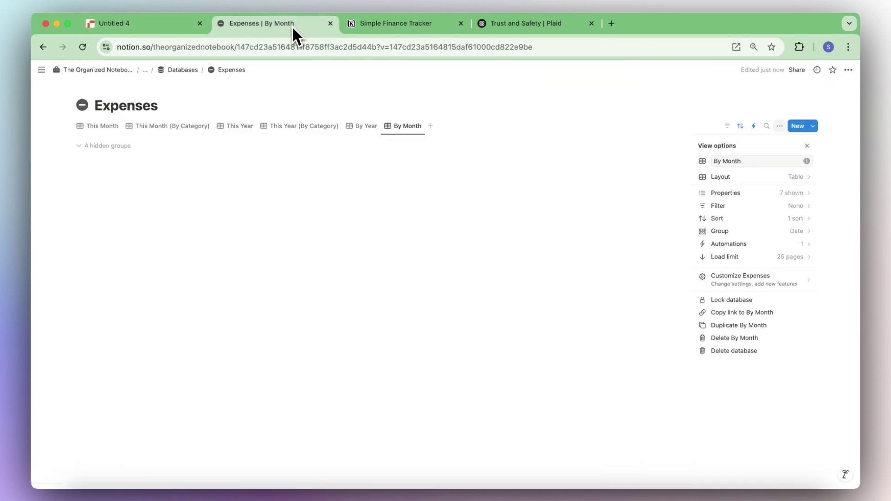
click(103, 126)
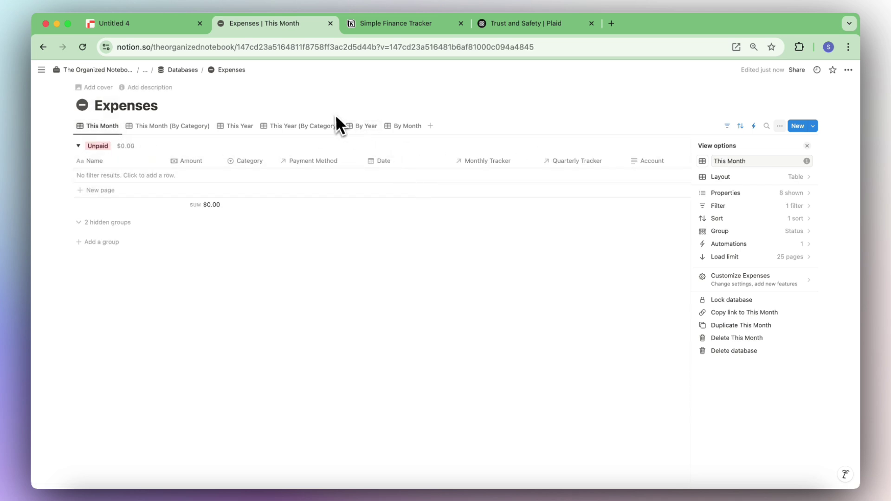
click(152, 28)
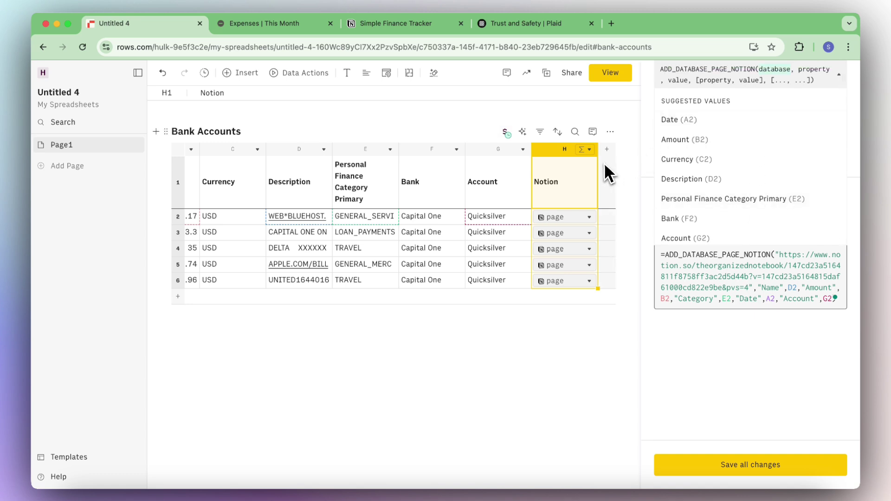
Step: Filter the source of the Bank Accounts data table to transactions with Amount (B1) greater than 0 and save the filter
click(610, 133)
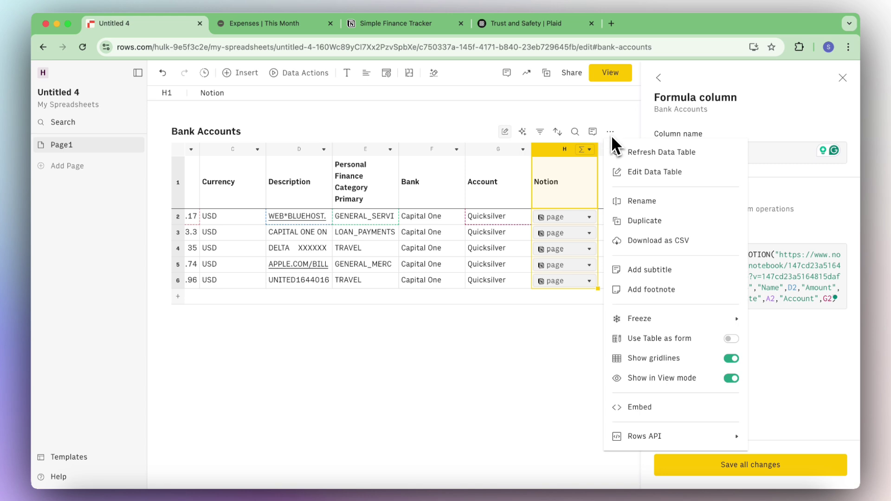
click(638, 173)
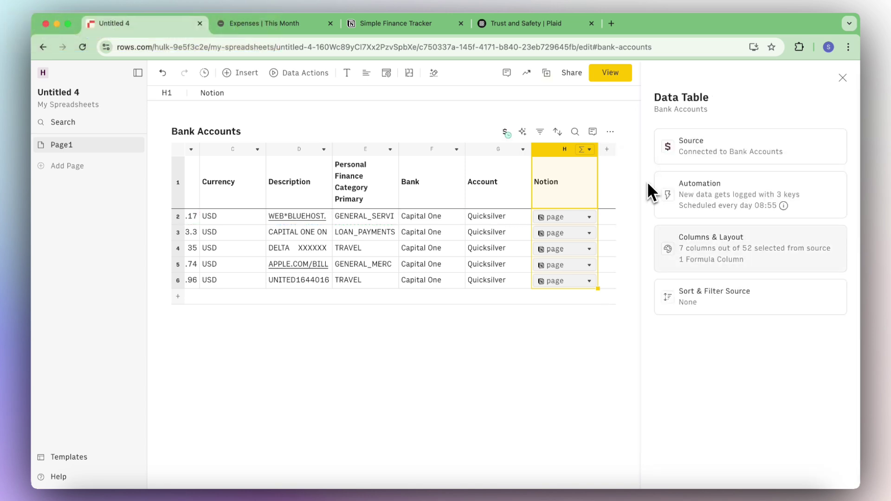
click(704, 304)
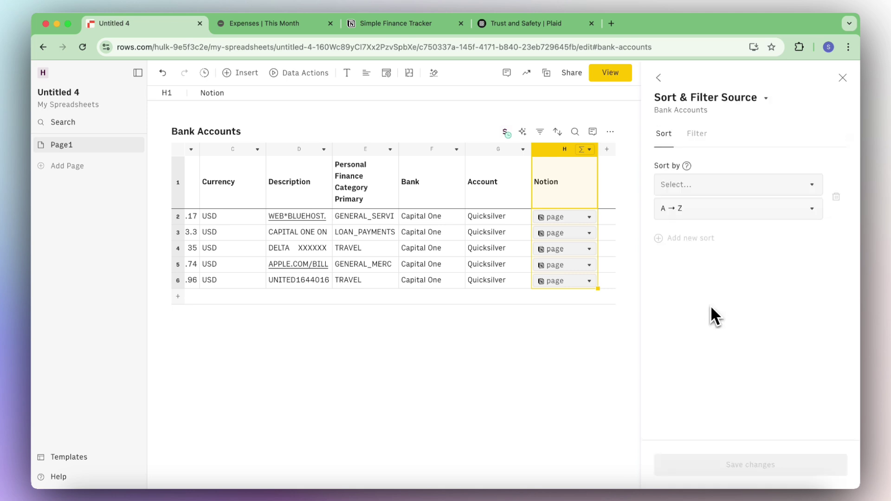
click(696, 139)
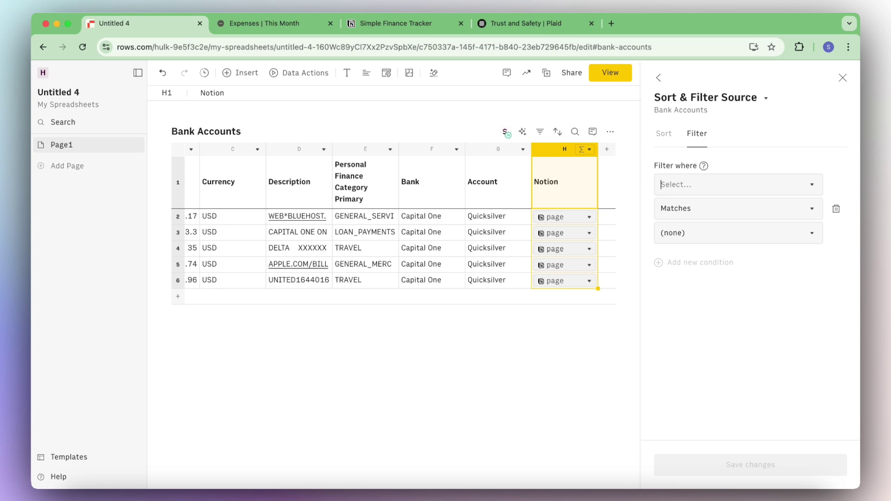
click(755, 189)
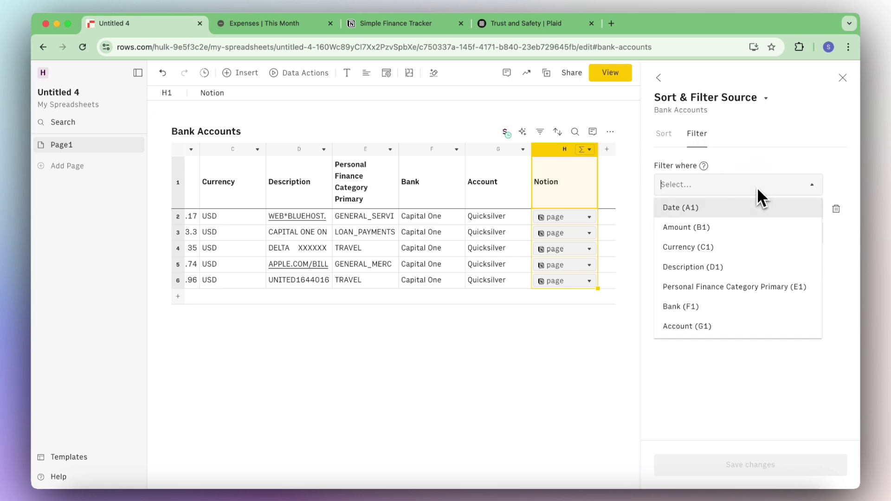
click(730, 231)
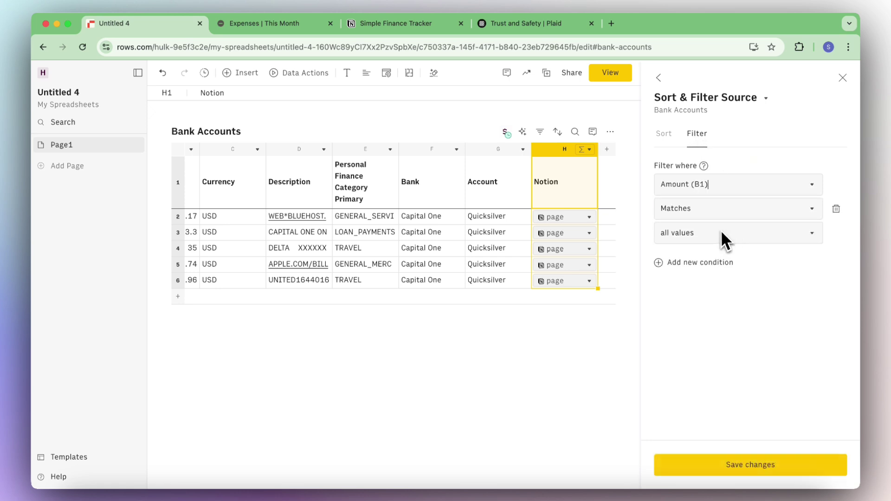
click(695, 210)
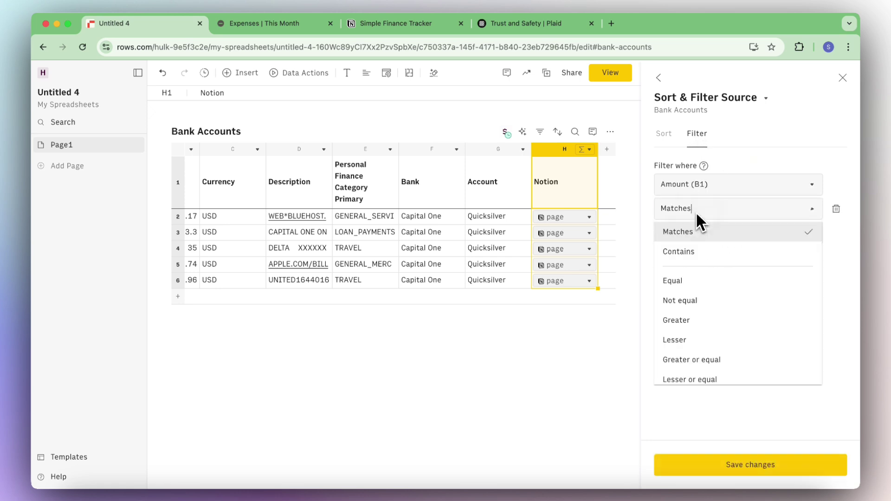
click(725, 320)
click(706, 236)
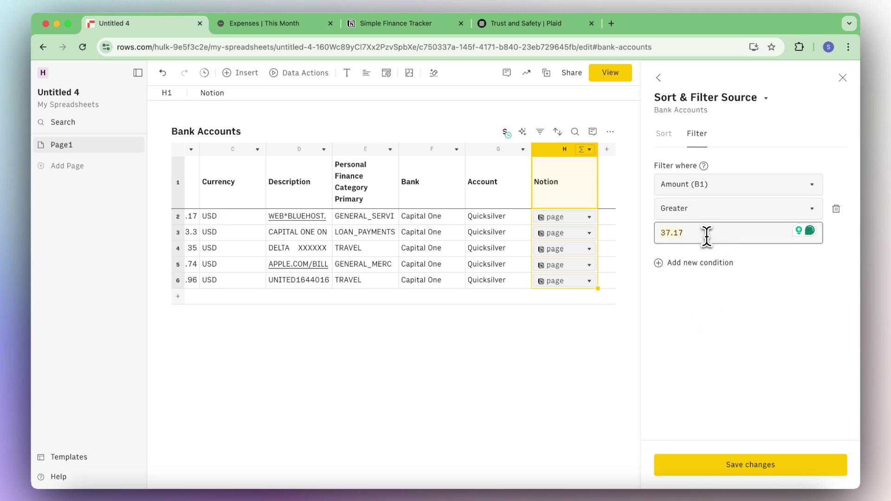
click(756, 466)
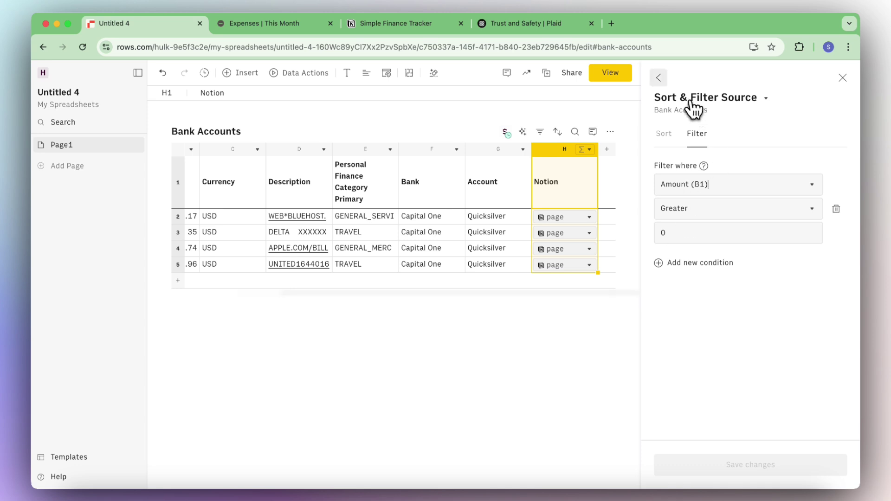
Step: Reopen the Notion formula column of the Bank Accounts table and save all its changes to rerun the page export
click(658, 79)
click(586, 149)
click(631, 148)
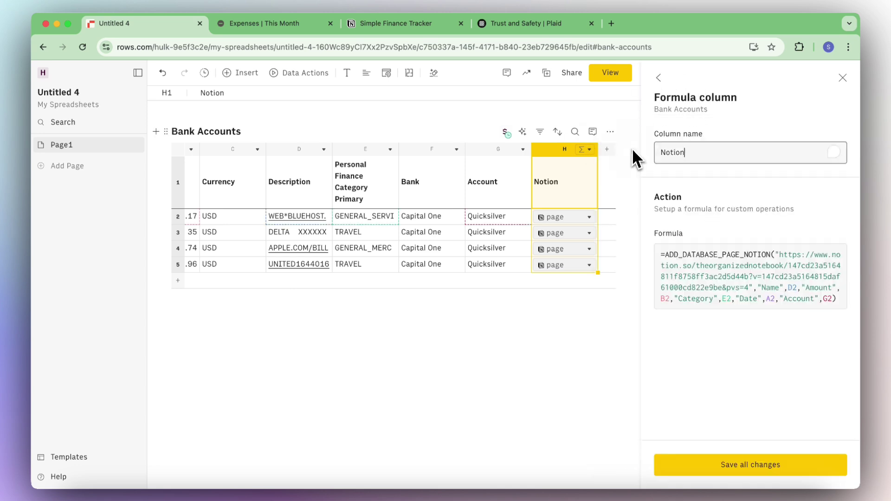
click(773, 471)
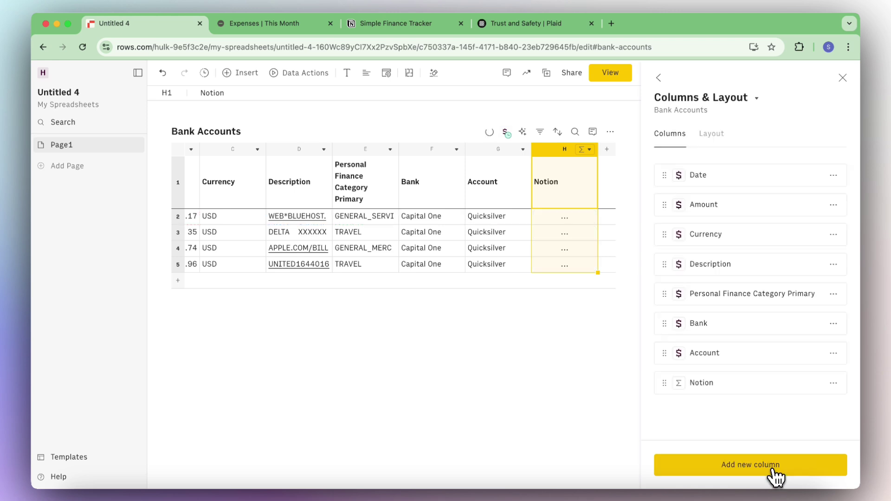
Step: Check the By Month and This Month views of Notion's Expenses database and go to the ULTIMATE Personal Finance Tracker (ROWS) page
click(280, 27)
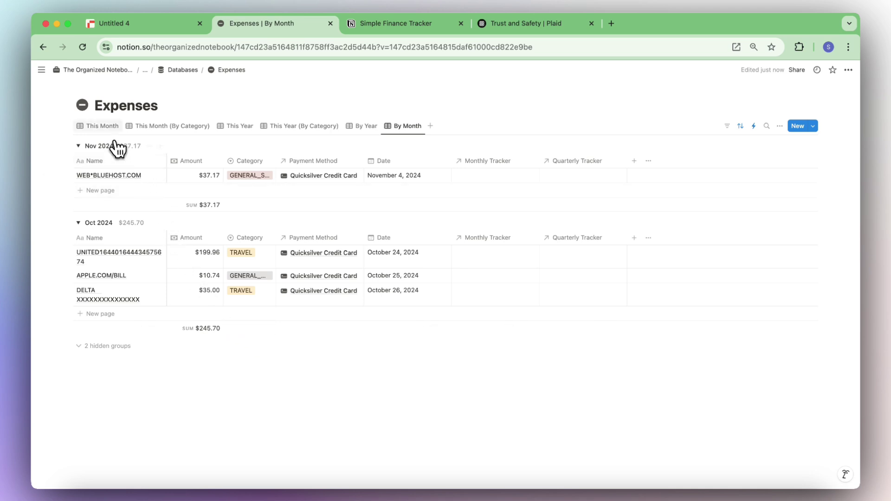
click(102, 126)
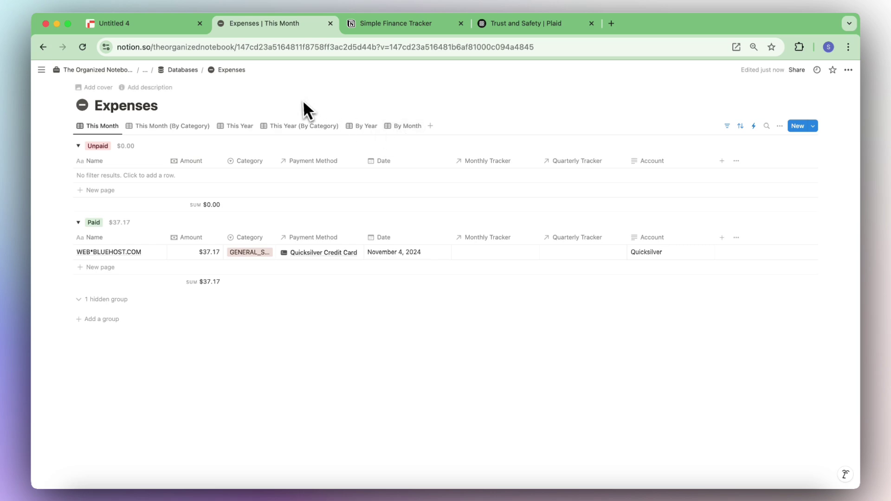
click(190, 69)
click(195, 71)
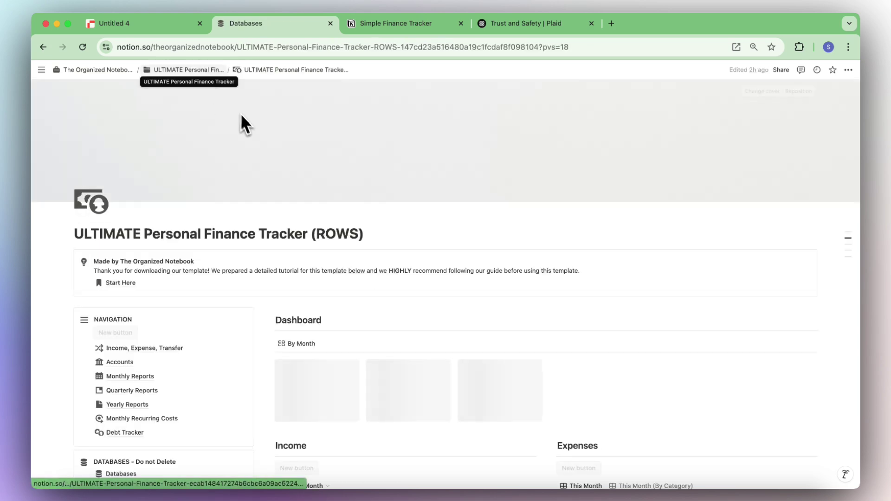
Step: Open the Quicksilver Credit Card account, review its current balance and linked expenses, and close it
scroll(365, 236, down, 10)
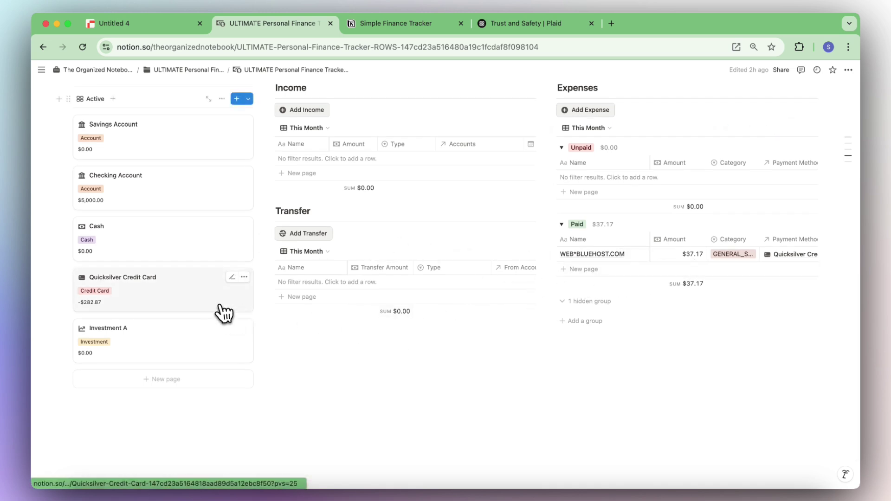
click(179, 300)
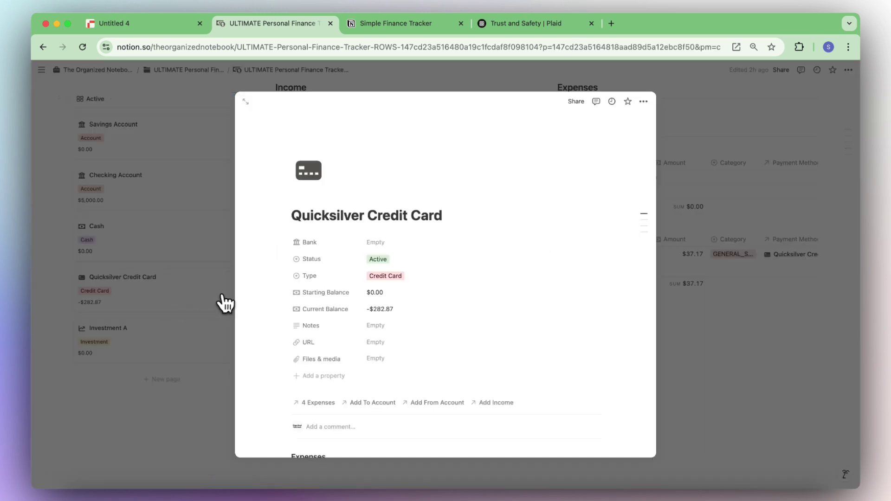
scroll(288, 308, down, 3)
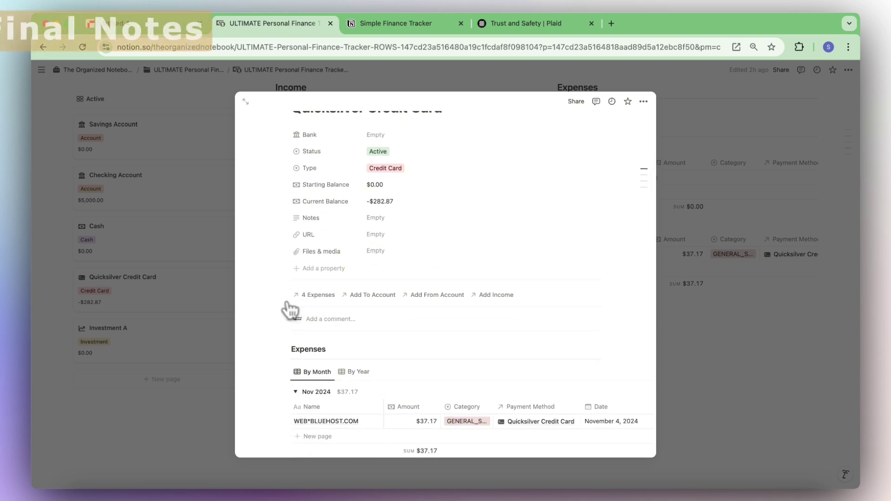
key(Escape)
Step: Examine the tracker's dashboard and all columns of its This Month expenses table, including the monthly, quarterly, debt and recurring cost relations
scroll(679, 347, up, 5)
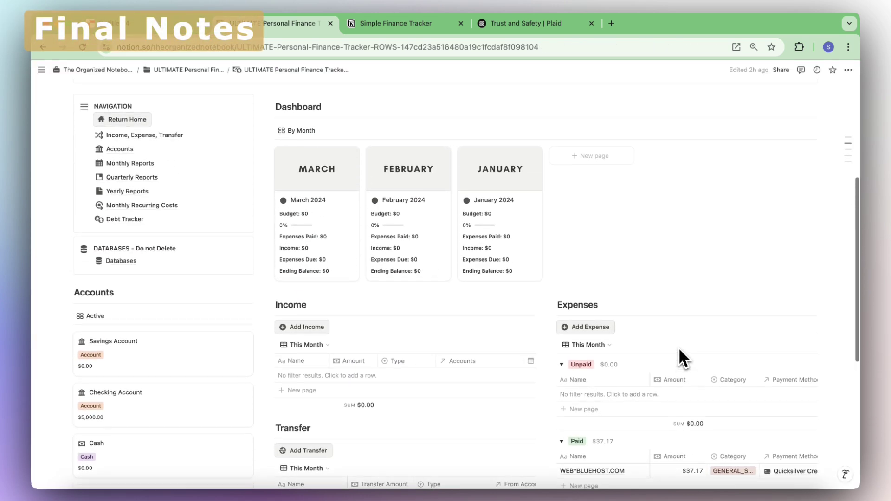
scroll(678, 347, down, 5)
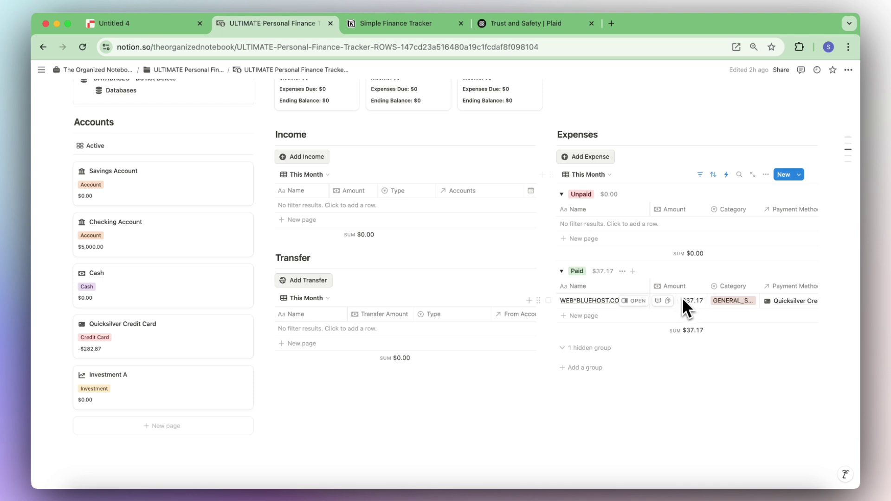
scroll(682, 299, right, 10)
scroll(690, 304, right, 5)
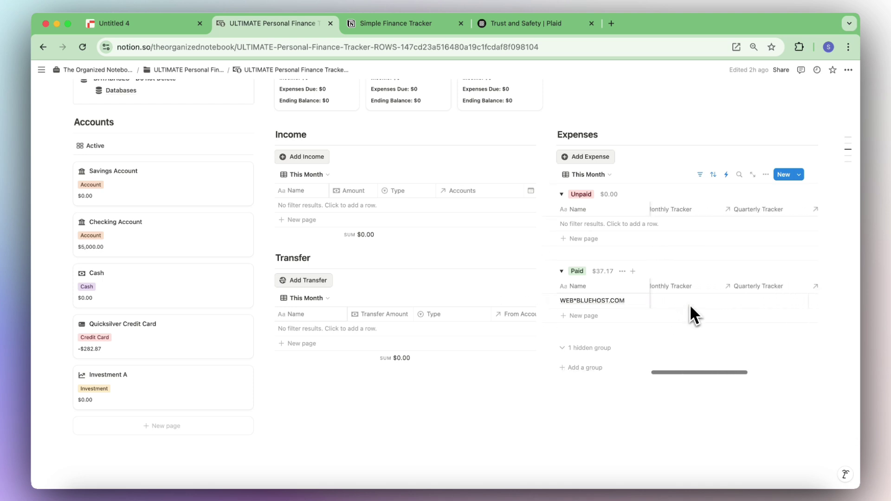
scroll(691, 304, right, 5)
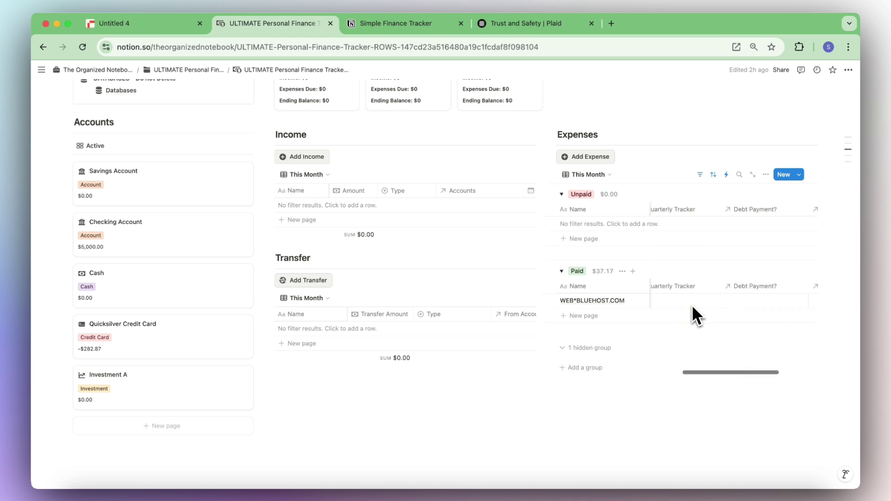
scroll(729, 305, right, 1)
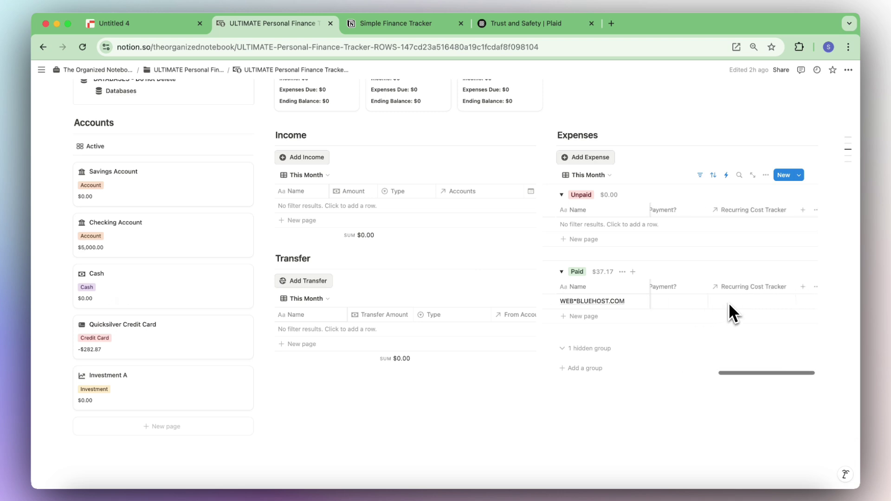
scroll(736, 302, left, 5)
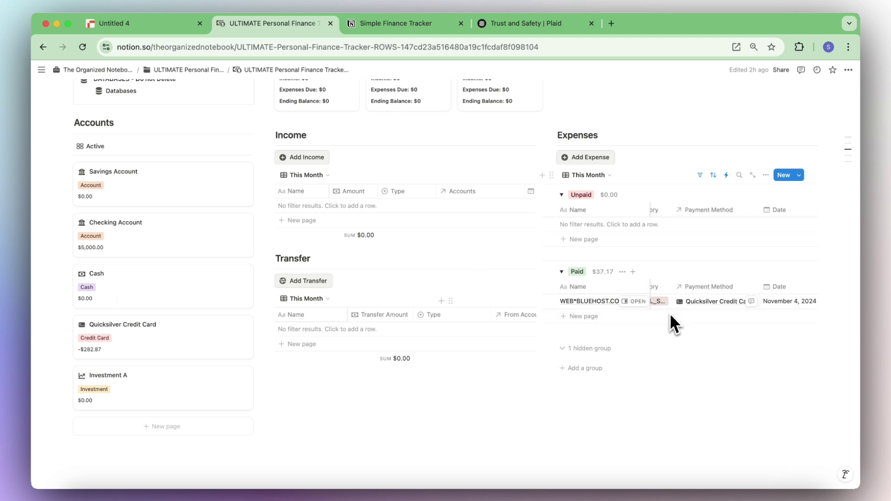
scroll(669, 313, left, 3)
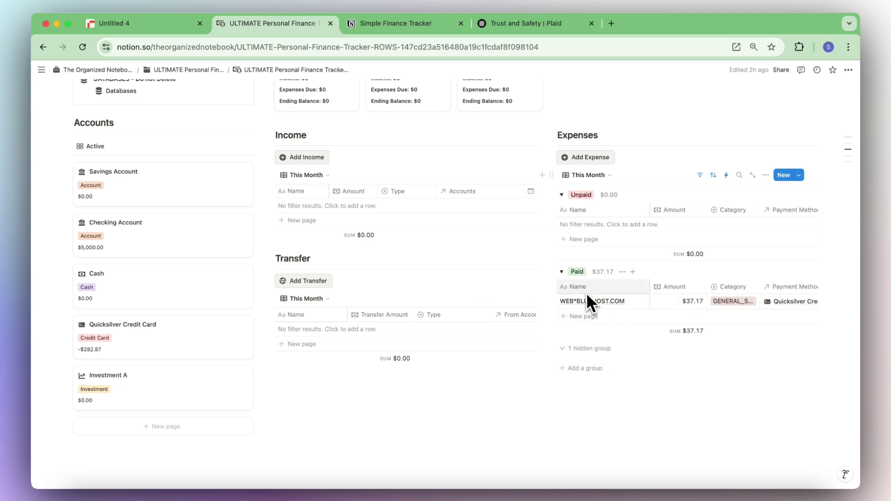
scroll(575, 282, up, 3)
scroll(483, 285, up, 5)
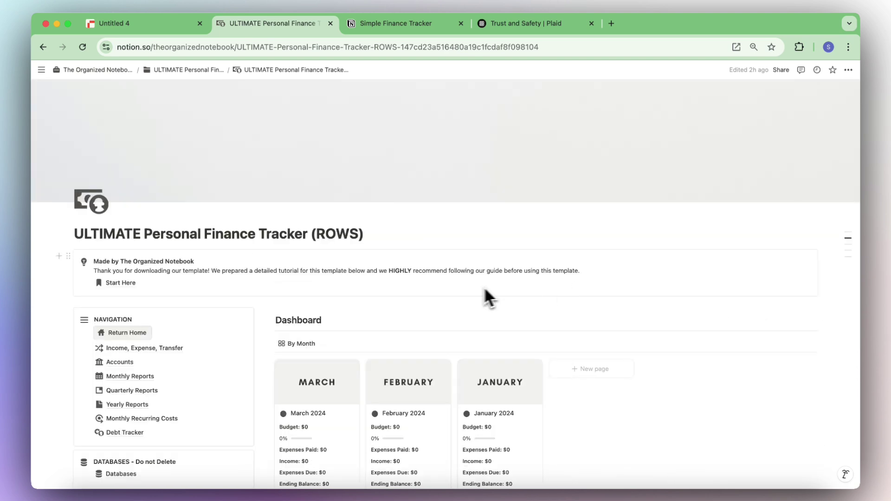
Step: Open the Income, Expense, Transfer page and view its Expenses table by month
click(164, 353)
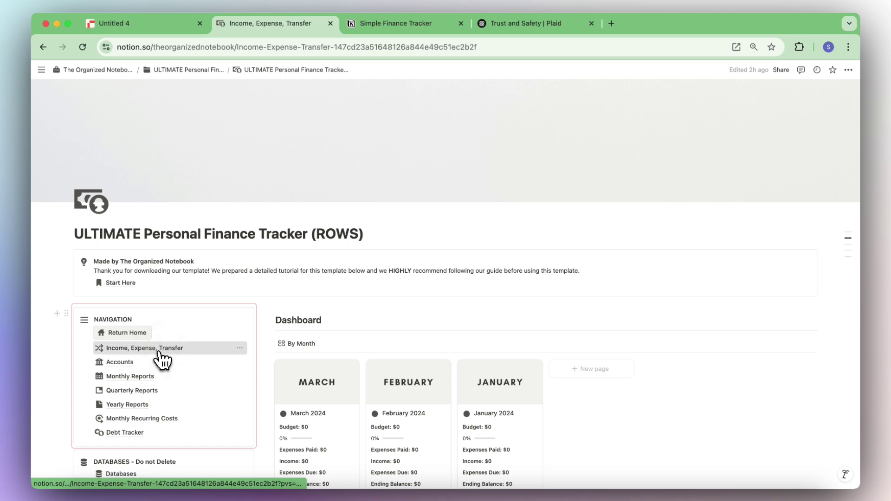
scroll(232, 311, down, 3)
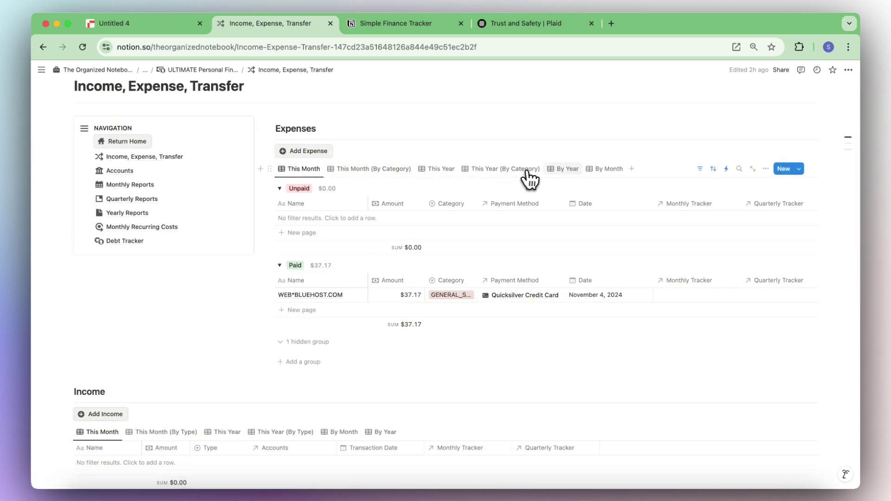
click(603, 169)
scroll(565, 263, right, 5)
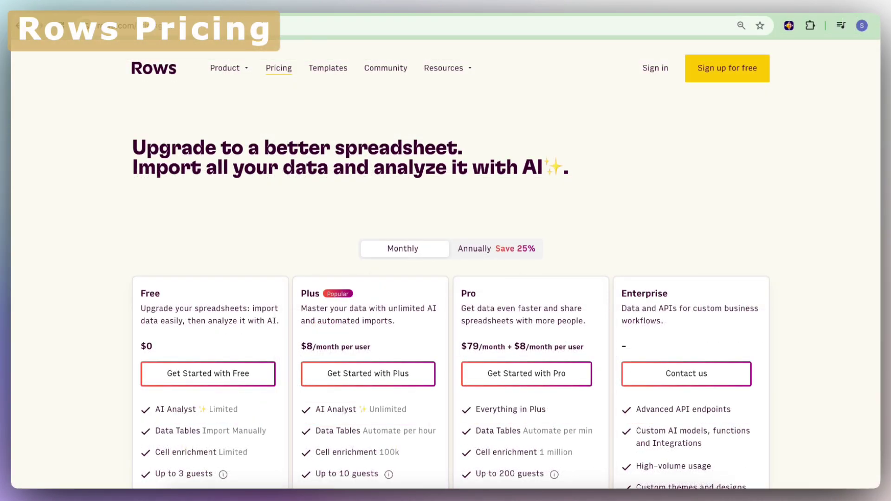
Step: Review the Rows pricing page, comparing prices, data table automation and feature limits of the Free, Plus, Pro and Enterprise plans
scroll(678, 232, down, 5)
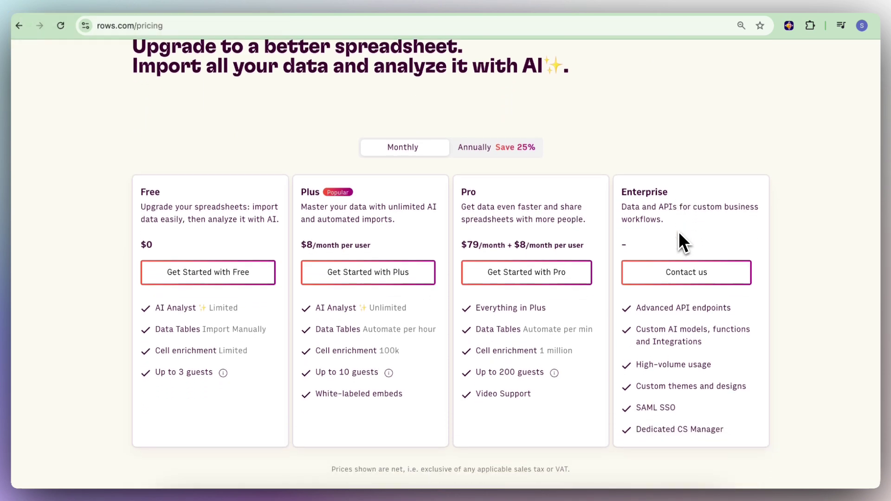
scroll(678, 232, down, 2)
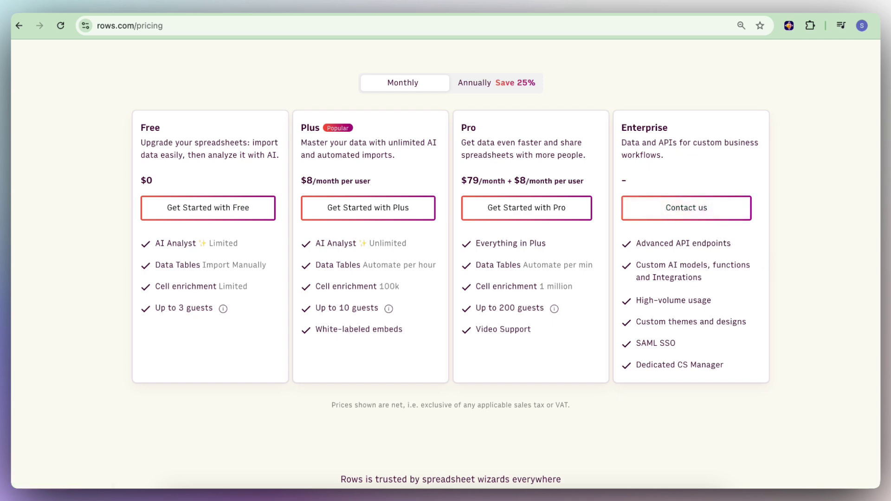
scroll(445, 265, down, 10)
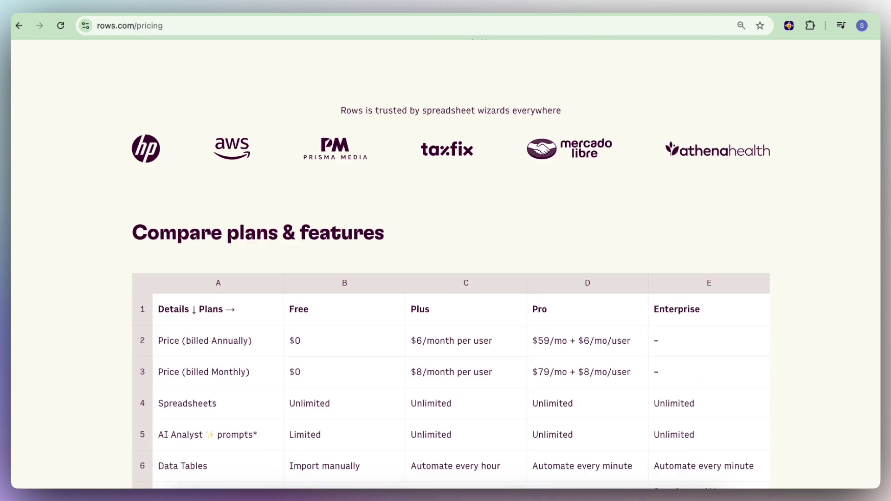
scroll(445, 264, down, 3)
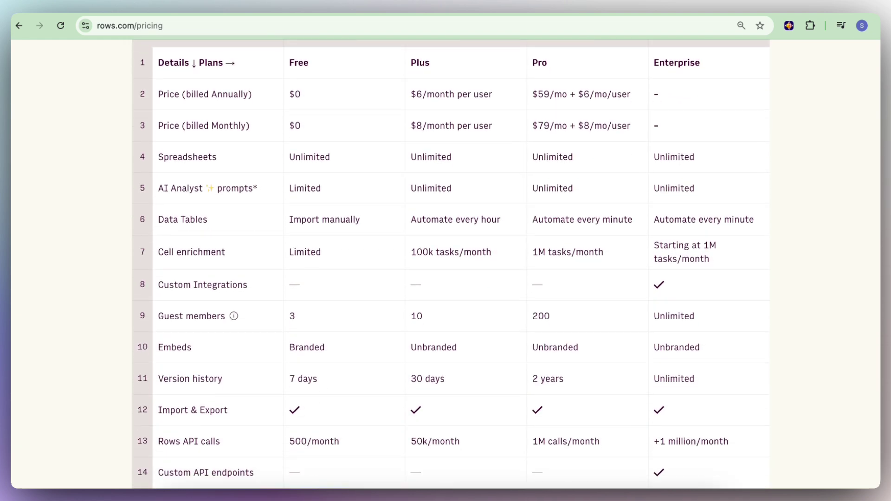
scroll(446, 264, down, 3)
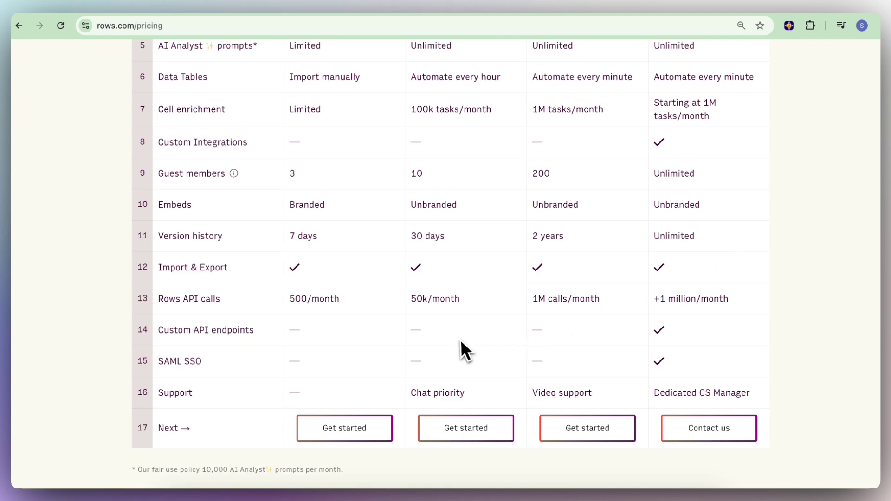
scroll(337, 314, down, 3)
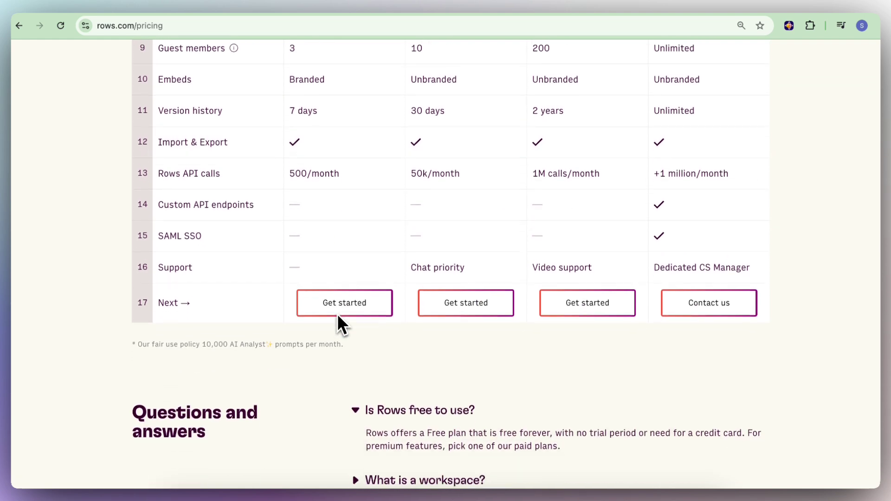
scroll(336, 313, up, 4)
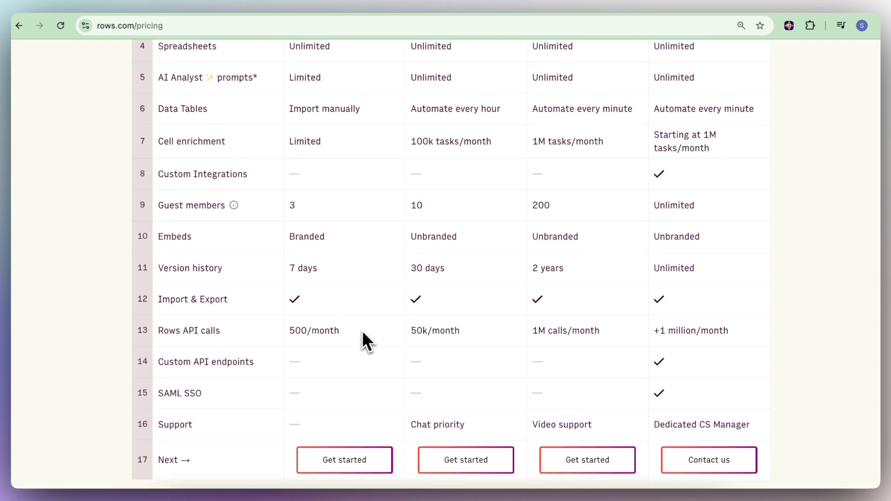
scroll(448, 333, up, 2)
scroll(449, 333, up, 2)
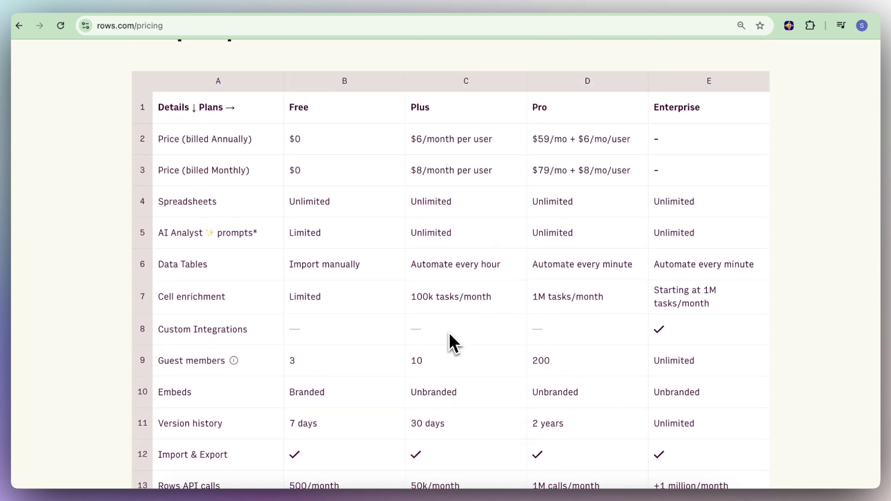
scroll(216, 232, up, 1)
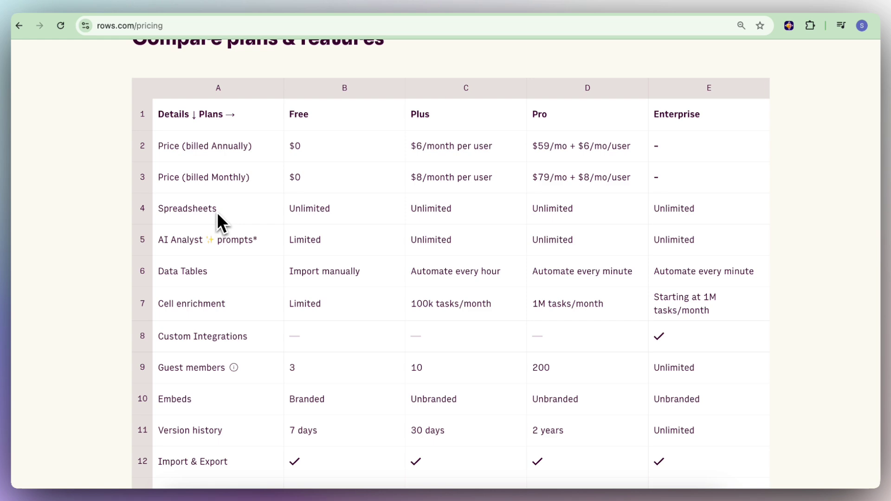
scroll(216, 212, down, 5)
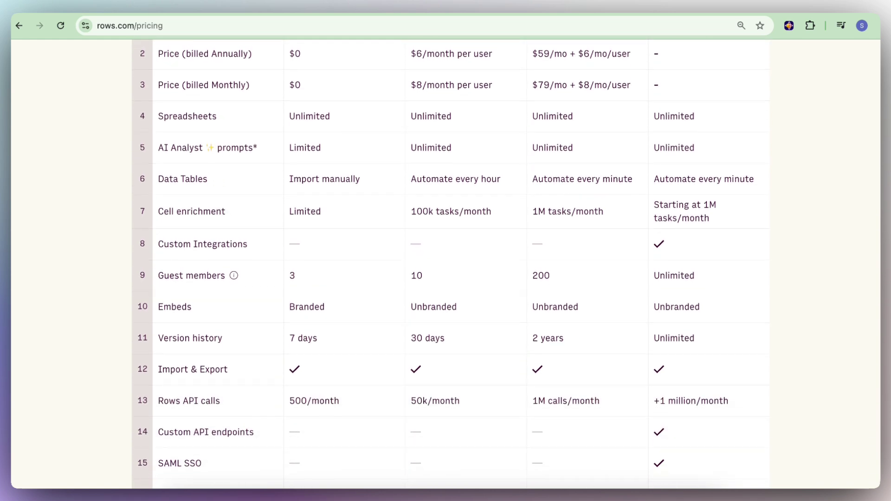